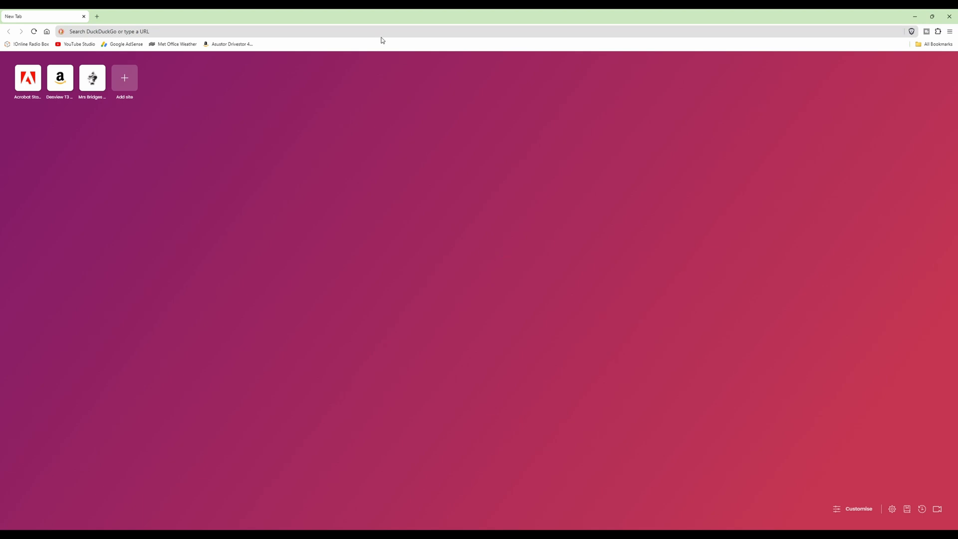
- Open the router's setup page at 192.168.1.1
click(355, 32)
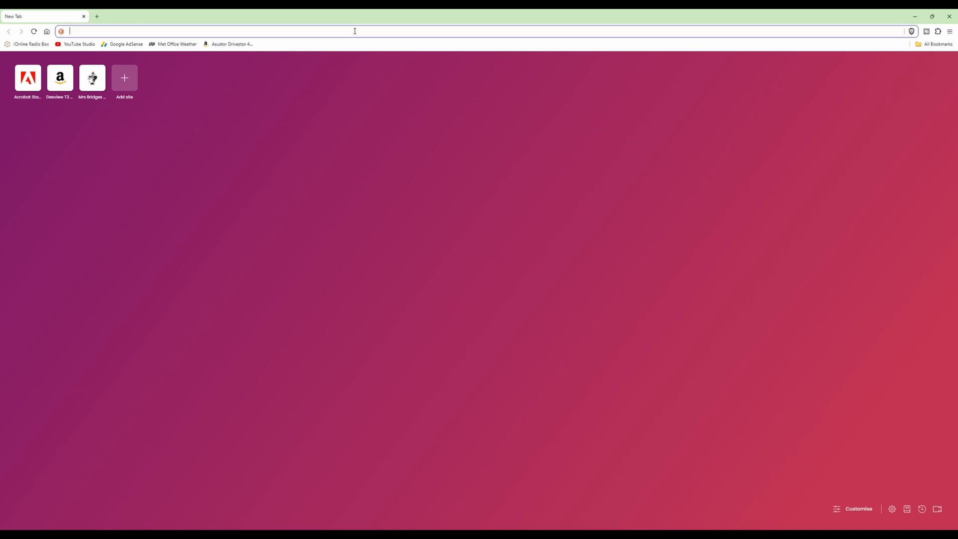
text(192.168.1.1)
key(BackSpace)
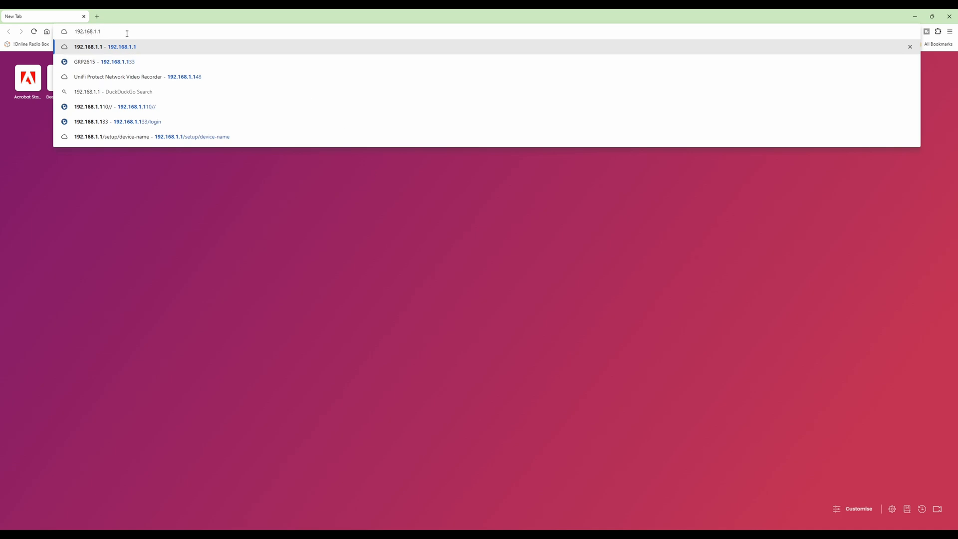
key(Return)
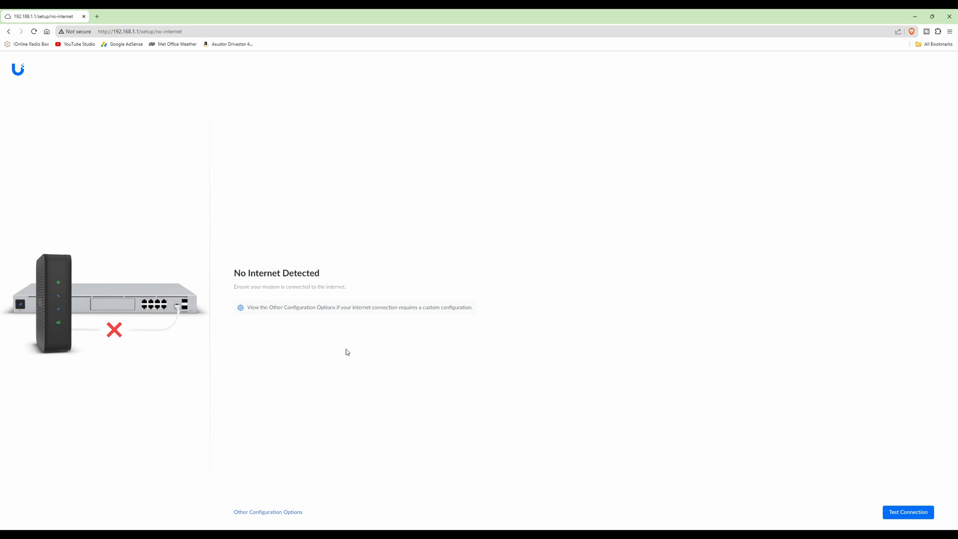
- Open the PPPoE settings from the other internet configuration options and choose WAN as the interface
click(282, 514)
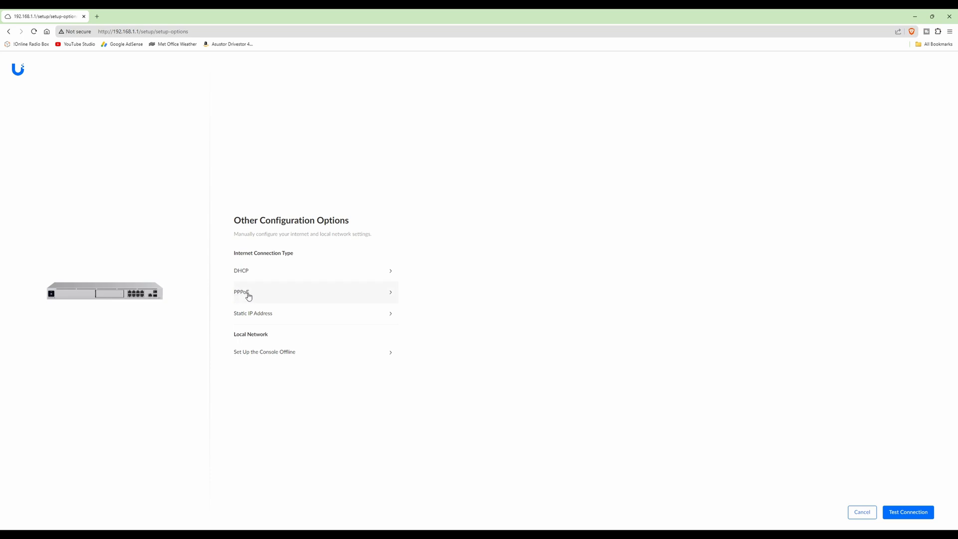
click(286, 295)
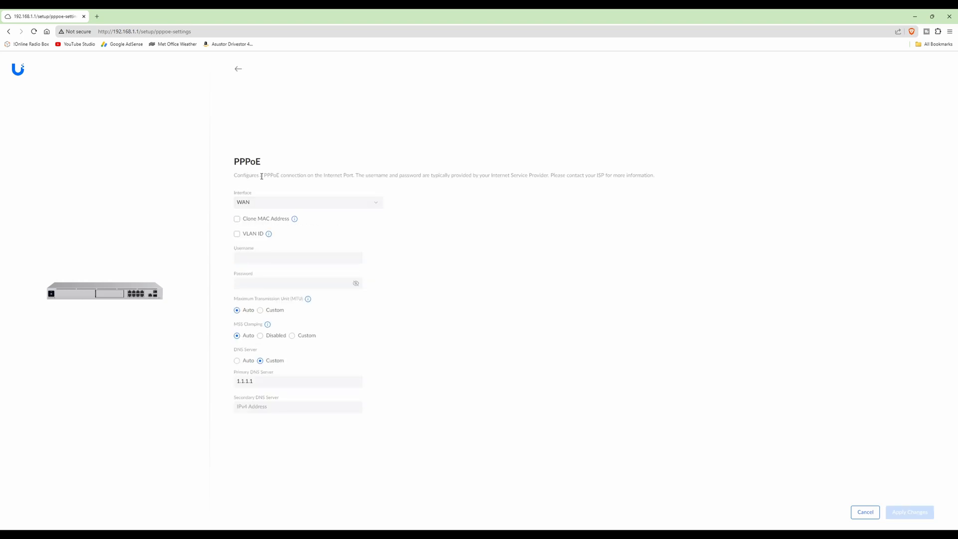
click(378, 203)
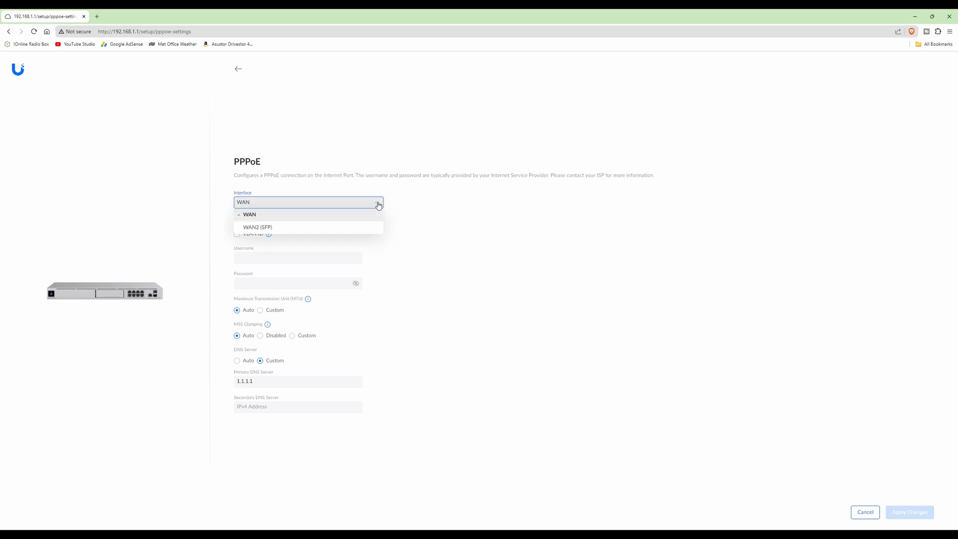
click(251, 219)
click(360, 205)
click(253, 218)
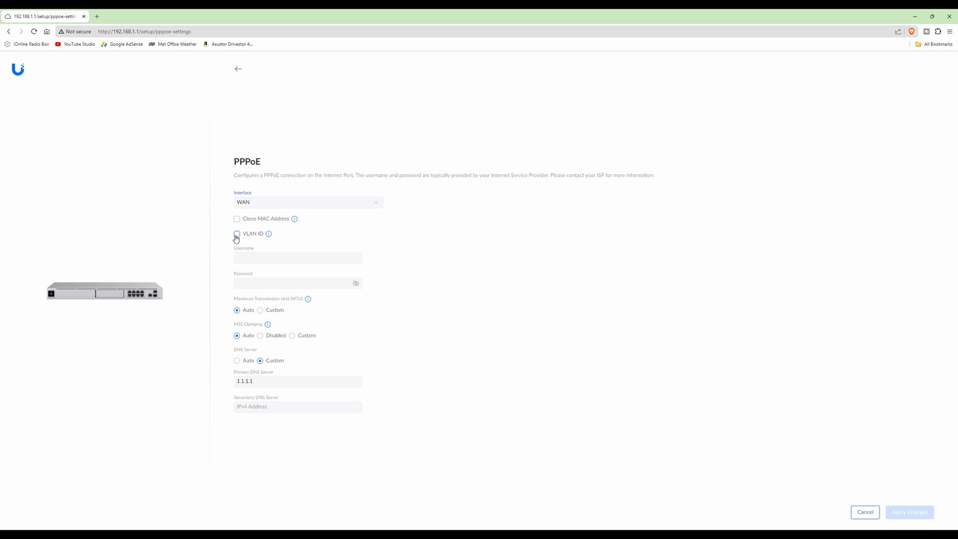
- Enable the VLAN ID for the PPPoE connection and set it to 911
click(237, 237)
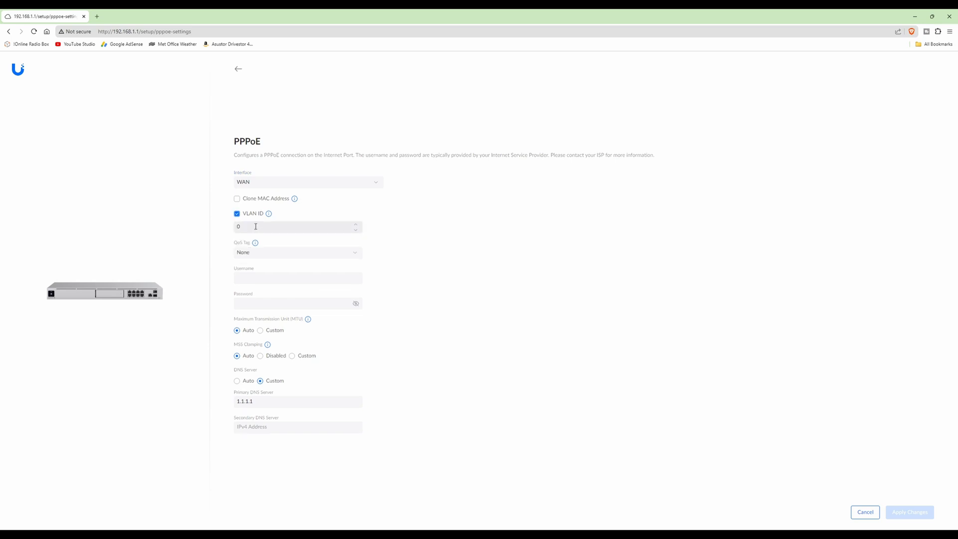
click(270, 229)
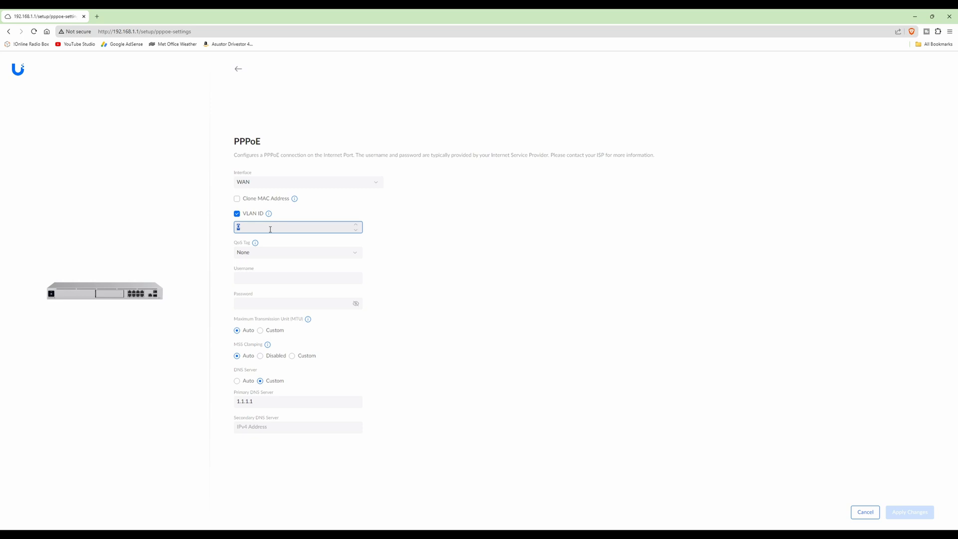
text(911)
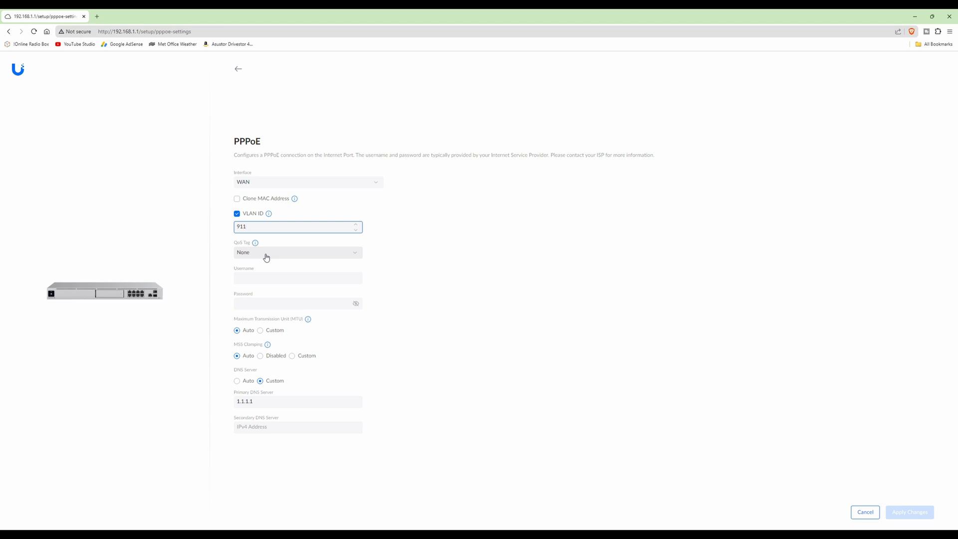
- Paste the internet provider's PPPoE username and password into the connection settings
click(308, 278)
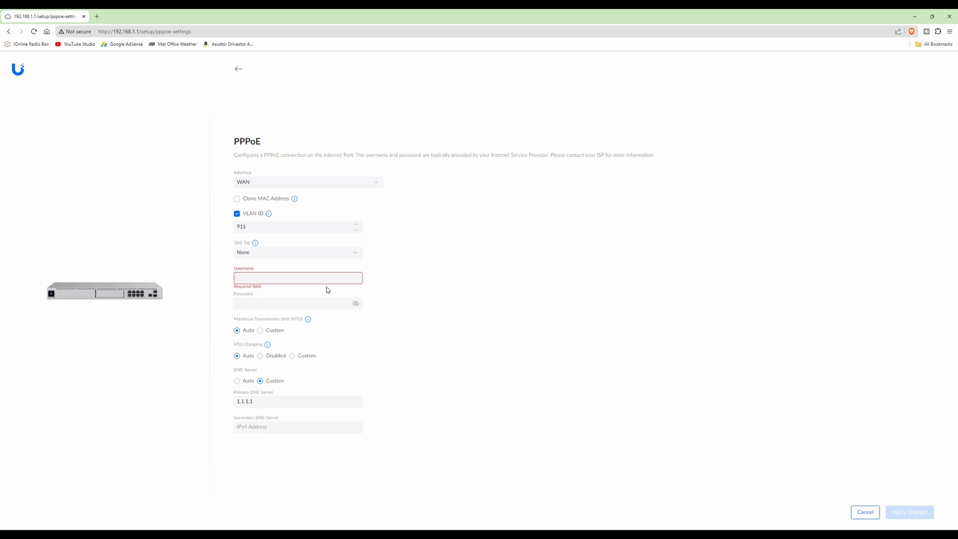
key(ctrl+v)
click(325, 303)
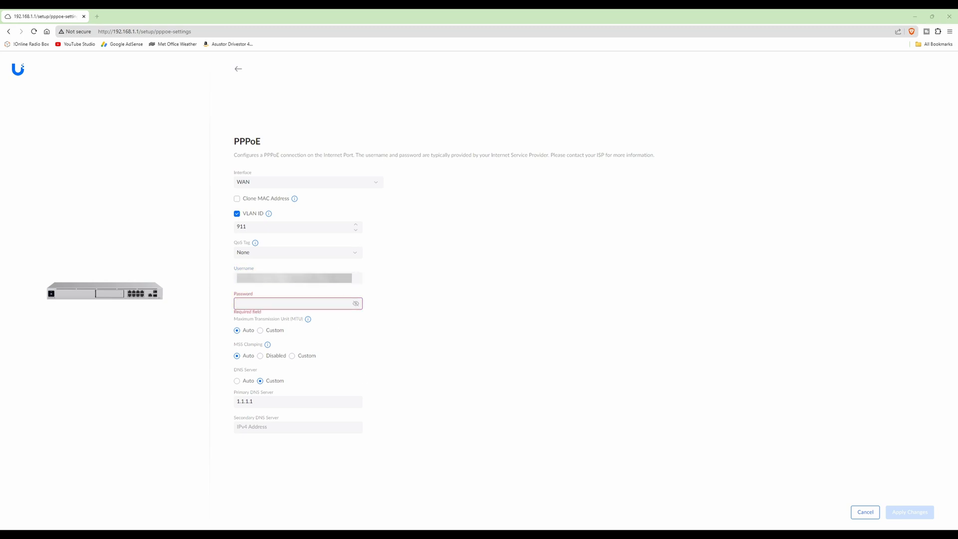
key(ctrl+v)
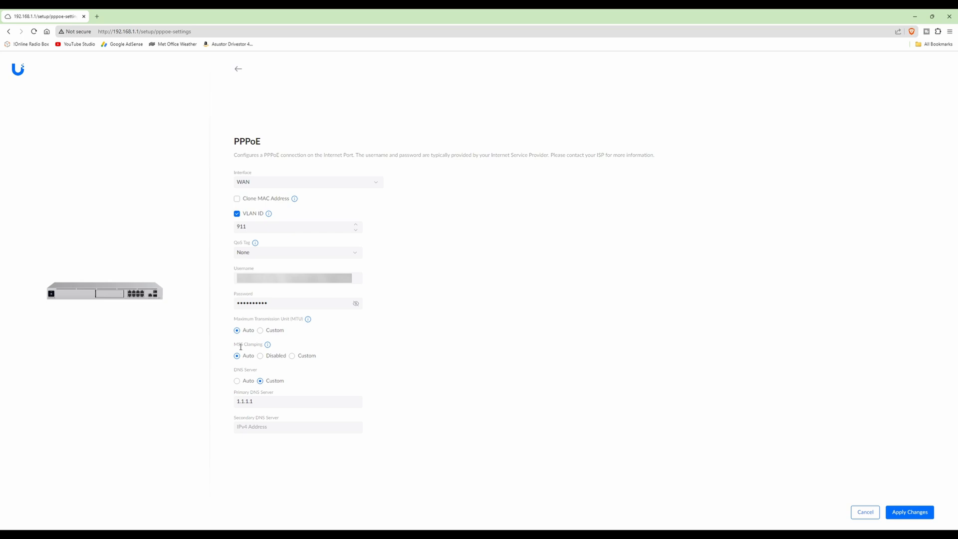
- Set the primary DNS server to 208.67.222.222
mouse_move(267, 347)
click(278, 403)
drag(278, 403, 218, 404)
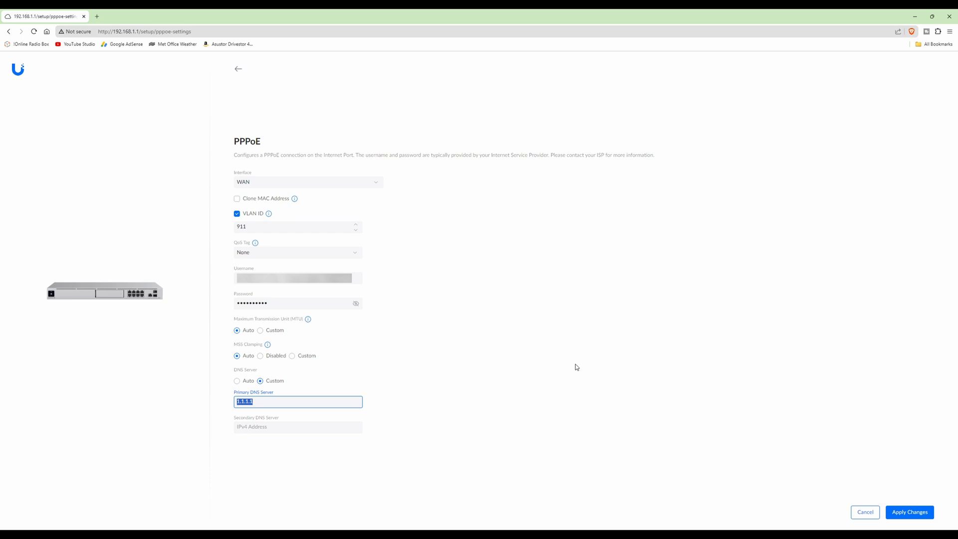
text(208)
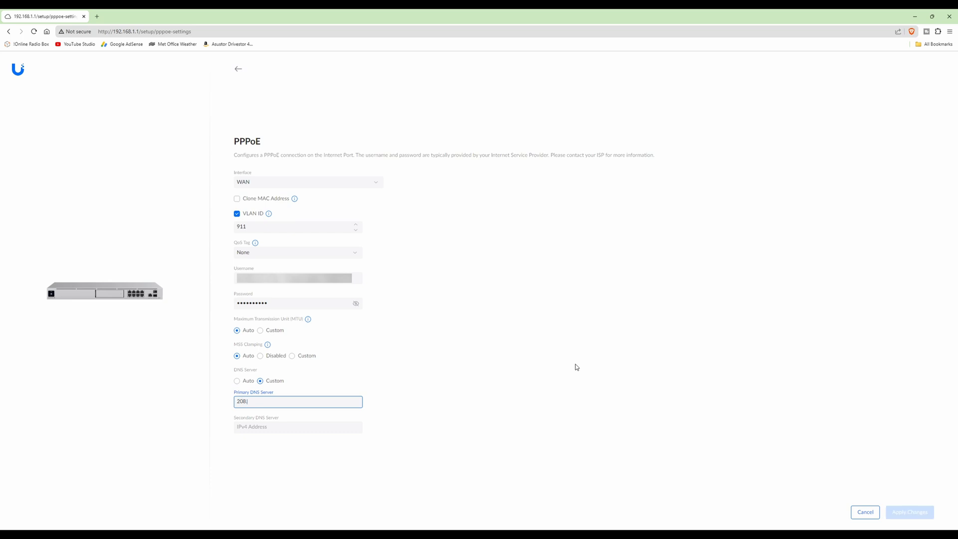
text(.67.222.222)
key(Tab)
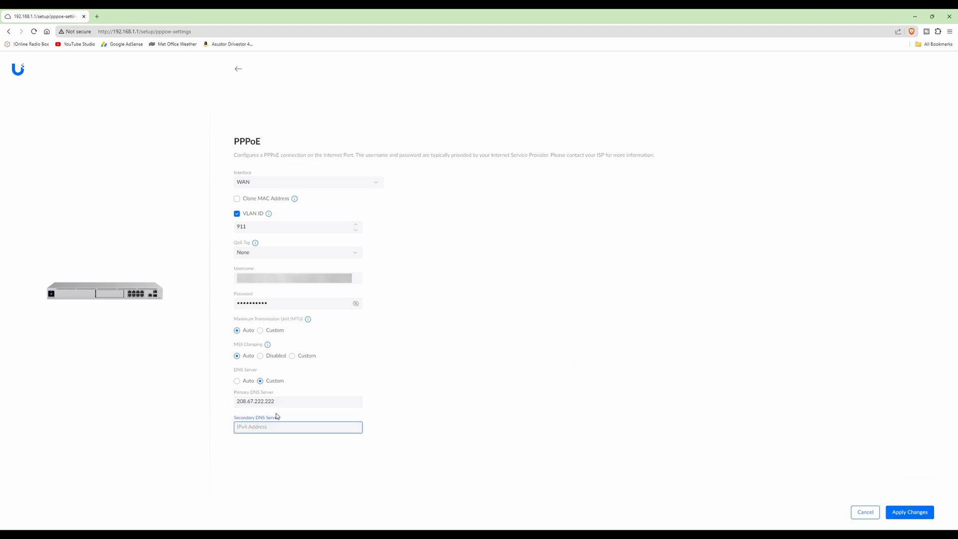
- Set the secondary DNS server to 208.67.220.232 and apply the PPPoE changes
text(208.67.22)
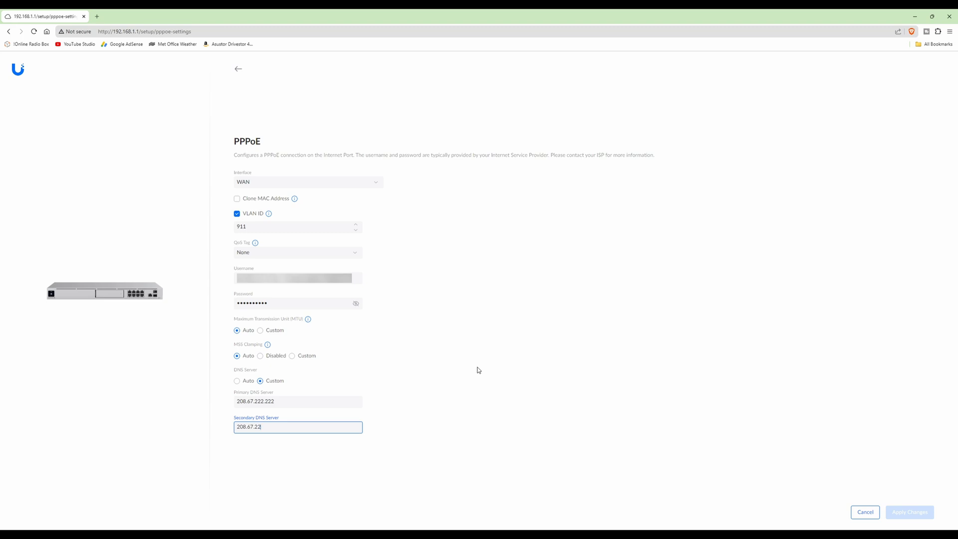
text(0.23)
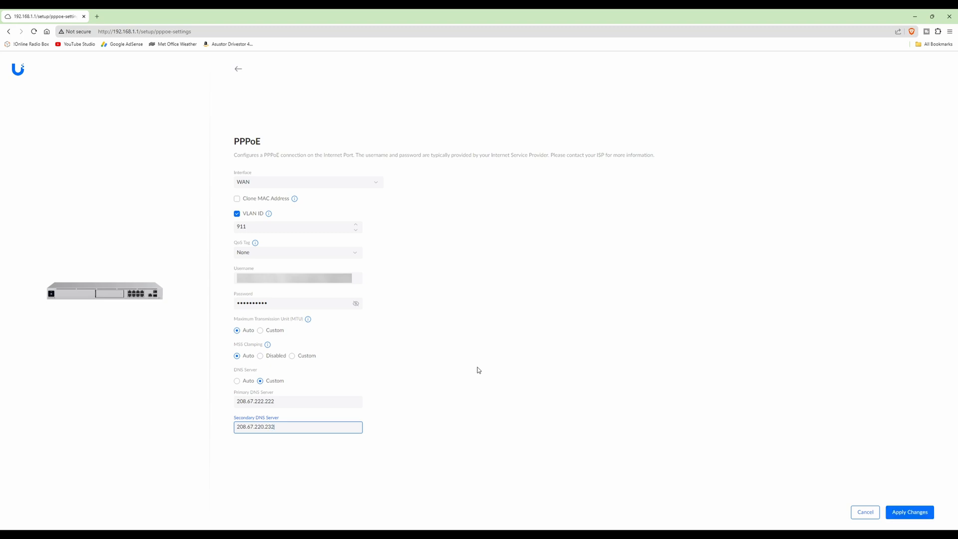
text(2)
click(912, 515)
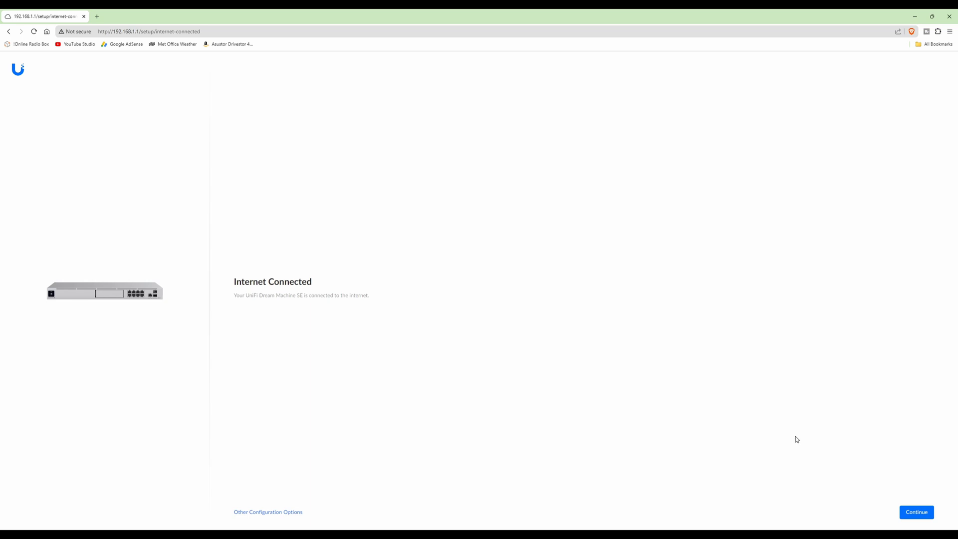
- Continue to the console setup and name the UniFi console ROUT01
click(918, 512)
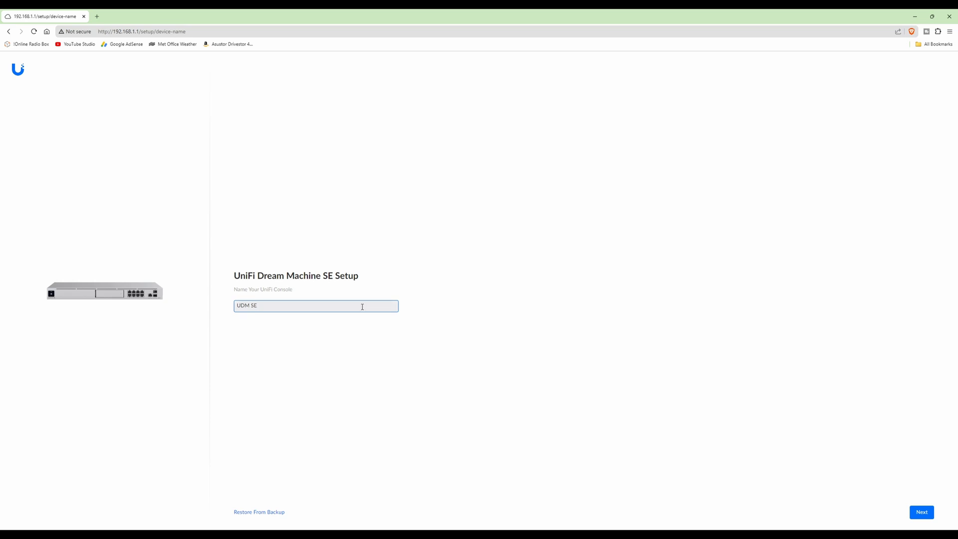
key(BackSpace)
key(BackSpace)
key(BackSpace)
key(BackSpace)
key(BackSpace)
key(BackSpace)
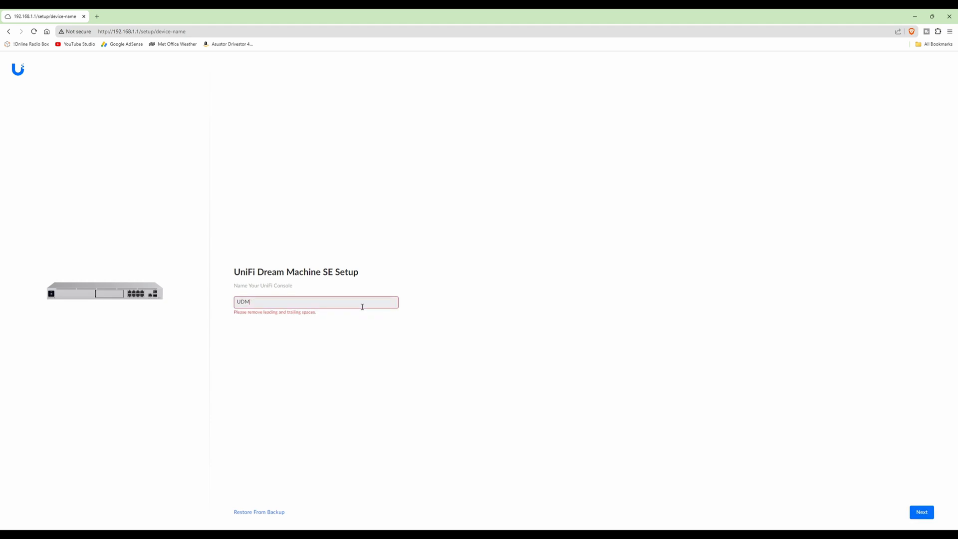
text(ROUT01)
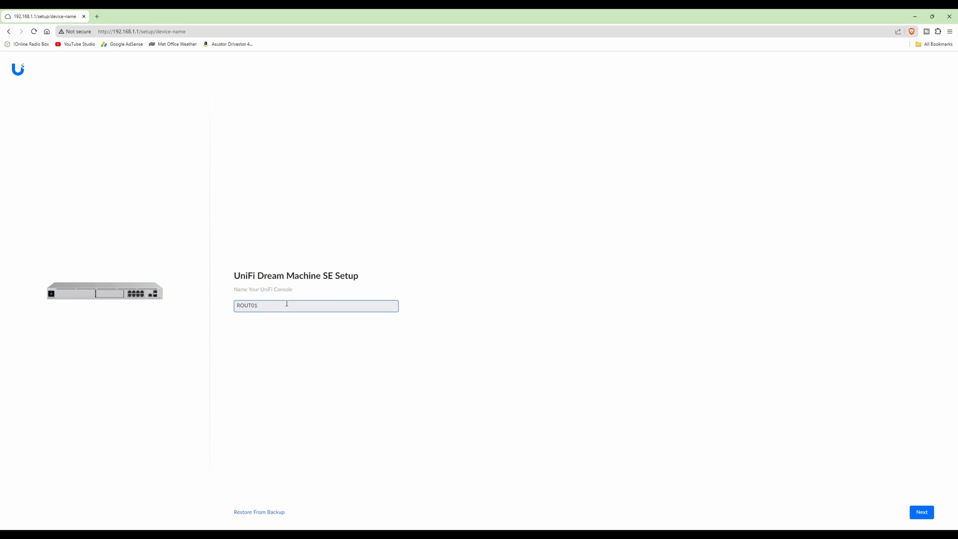
click(922, 513)
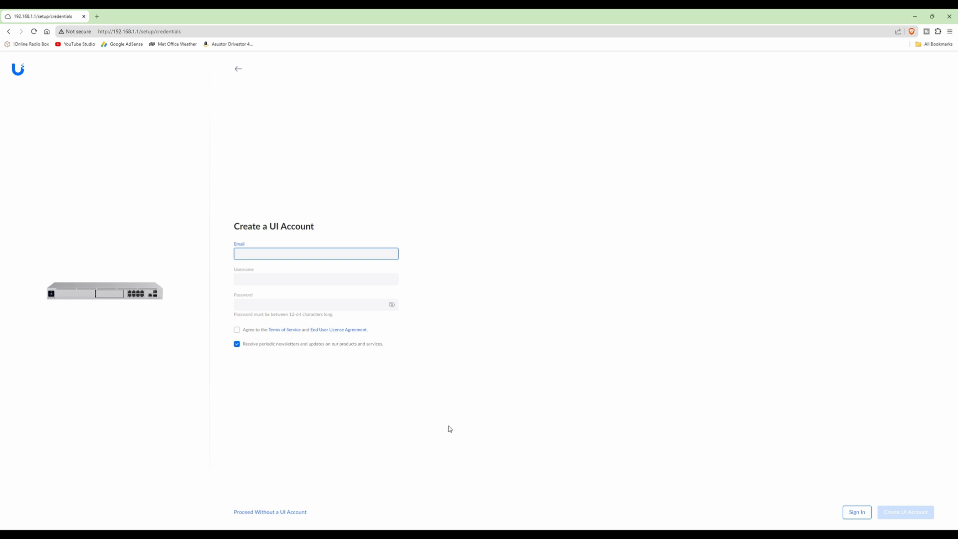
- Proceed without a UI account, agreeing to the Terms of Service and End User License Agreement
click(294, 513)
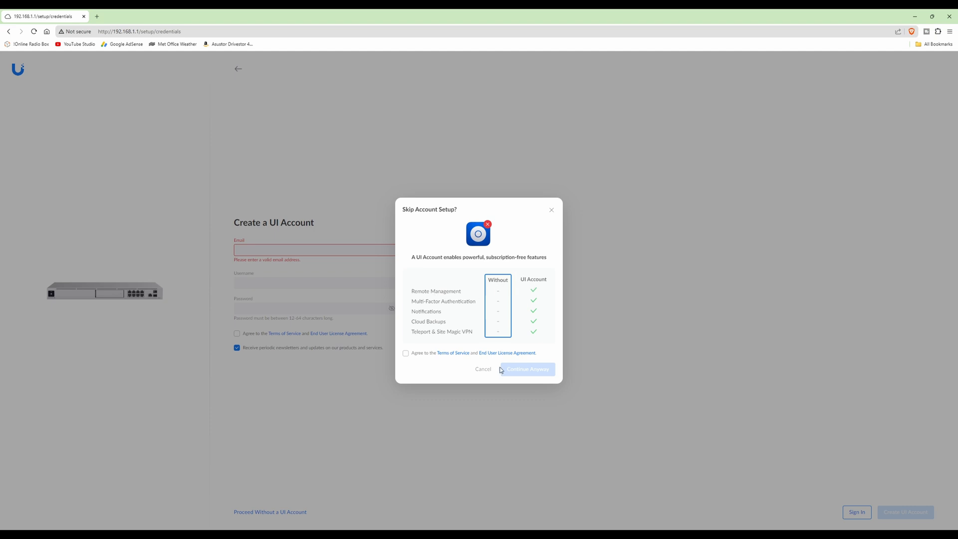
click(407, 354)
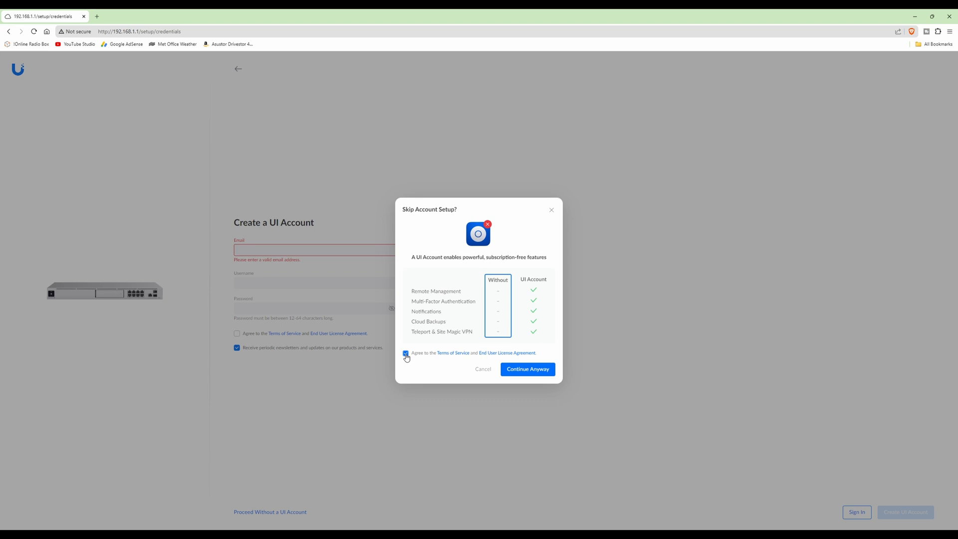
click(542, 373)
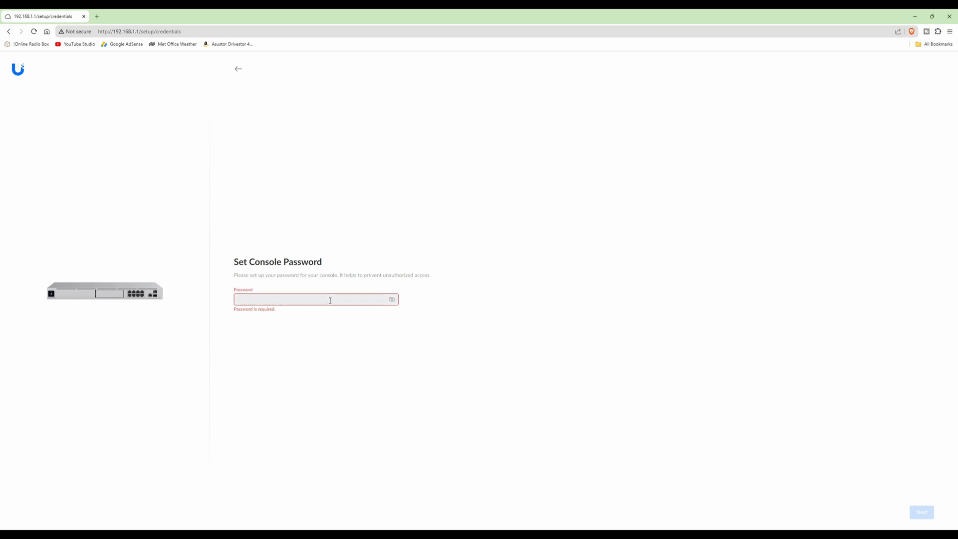
- Paste the console password, submit it and continue past the speed test
key(ctrl+v)
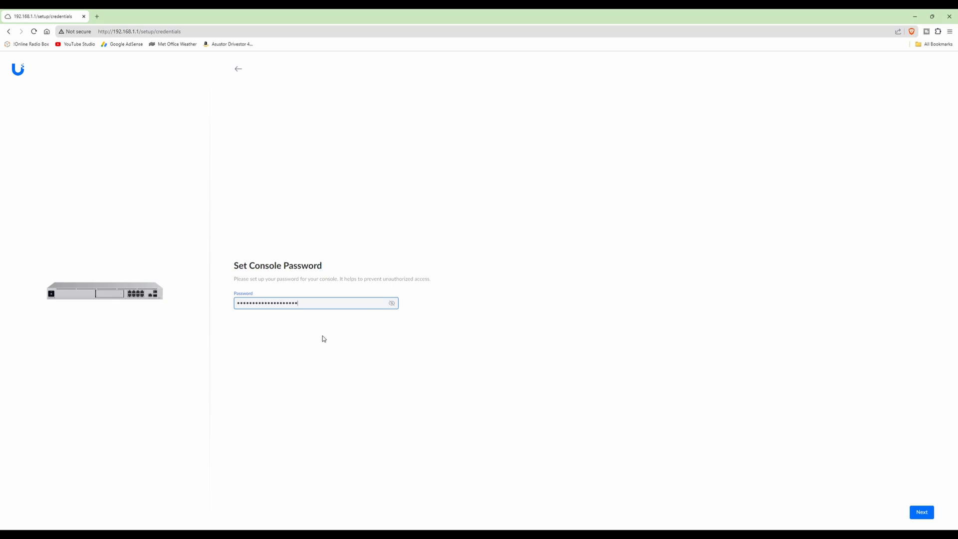
click(920, 514)
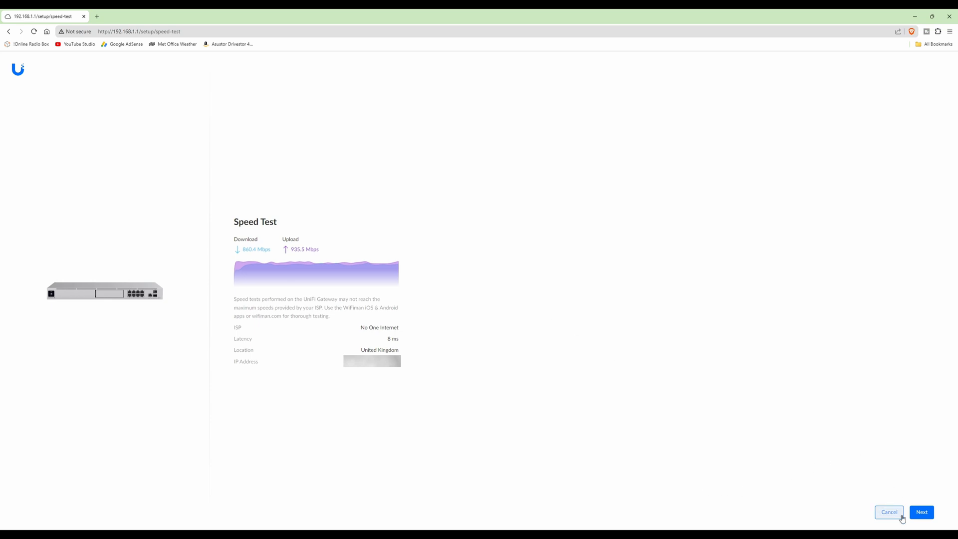
click(924, 514)
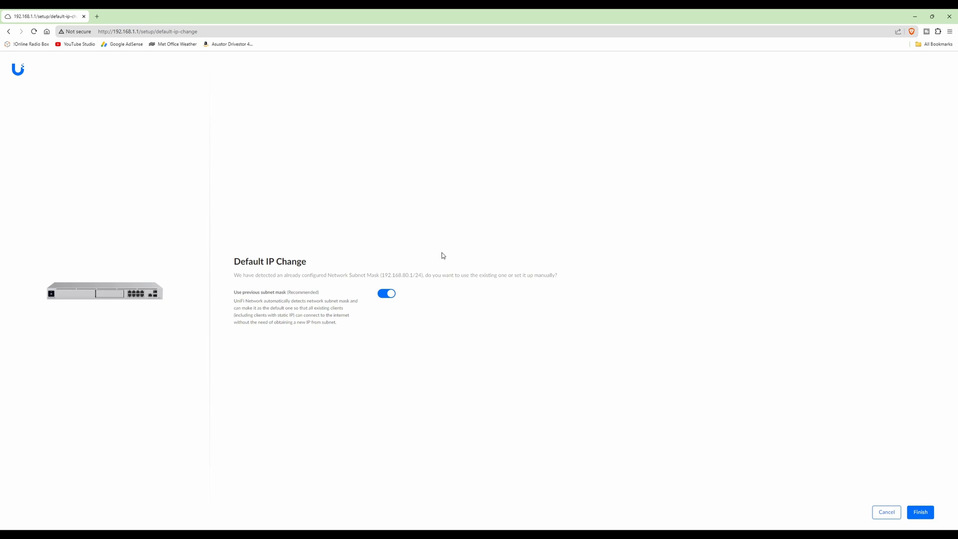
- Turn off the use of the previous subnet mask, finish the setup and go to the dashboard
click(391, 297)
click(926, 514)
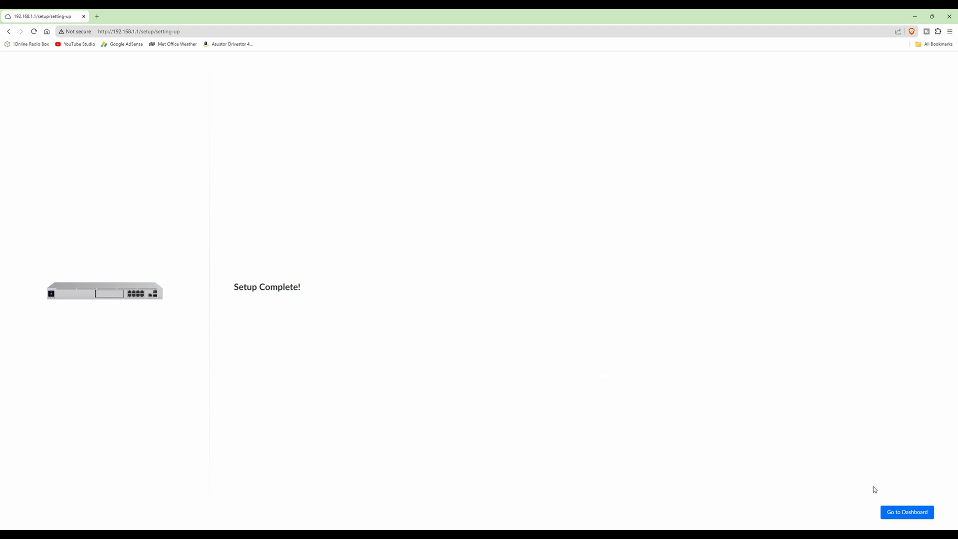
click(902, 514)
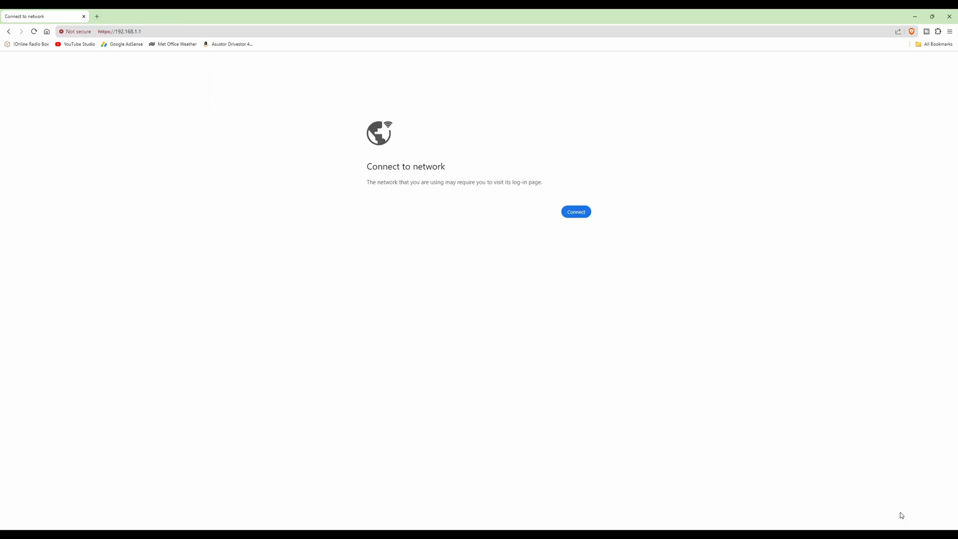
- Open the console's web page at 192.168.1.1
click(161, 31)
text(192.169)
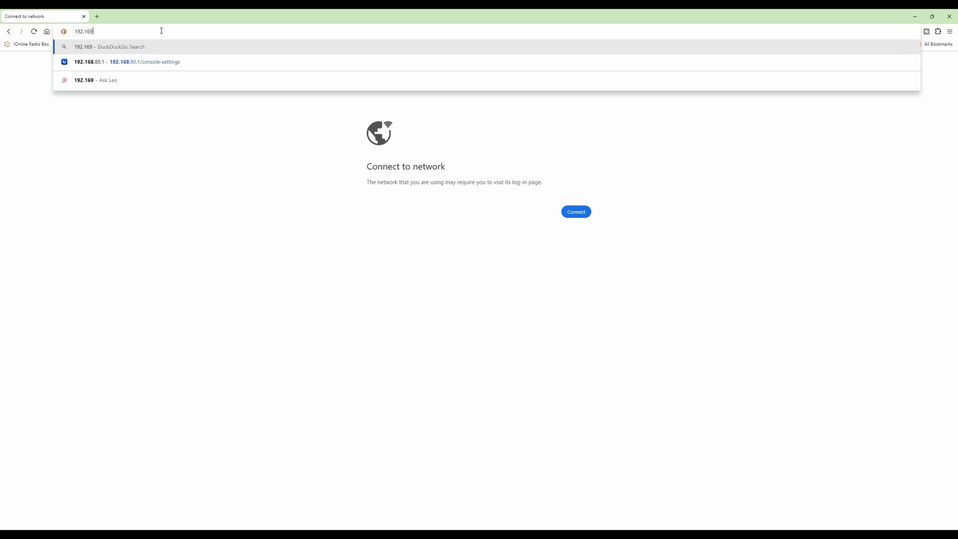
key(BackSpace)
text(8.1.1)
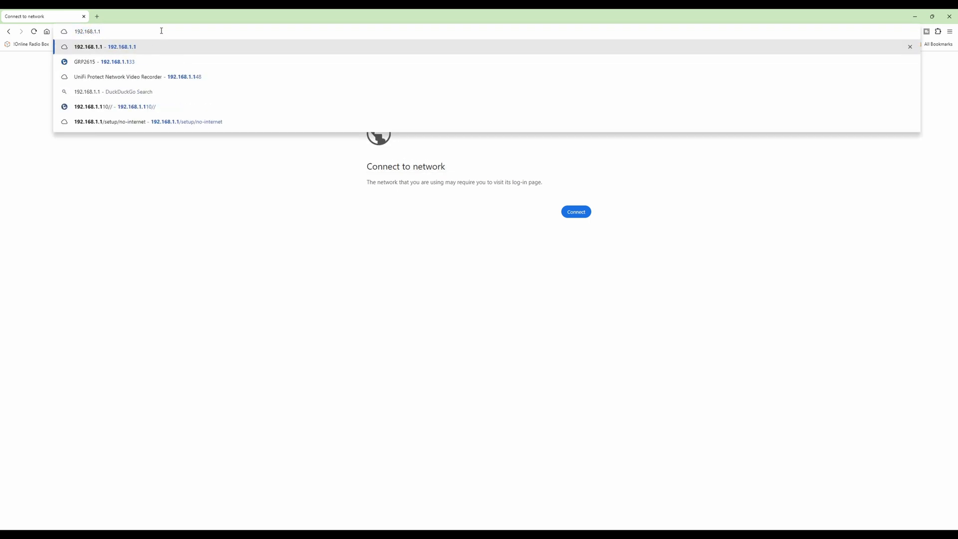
key(Return)
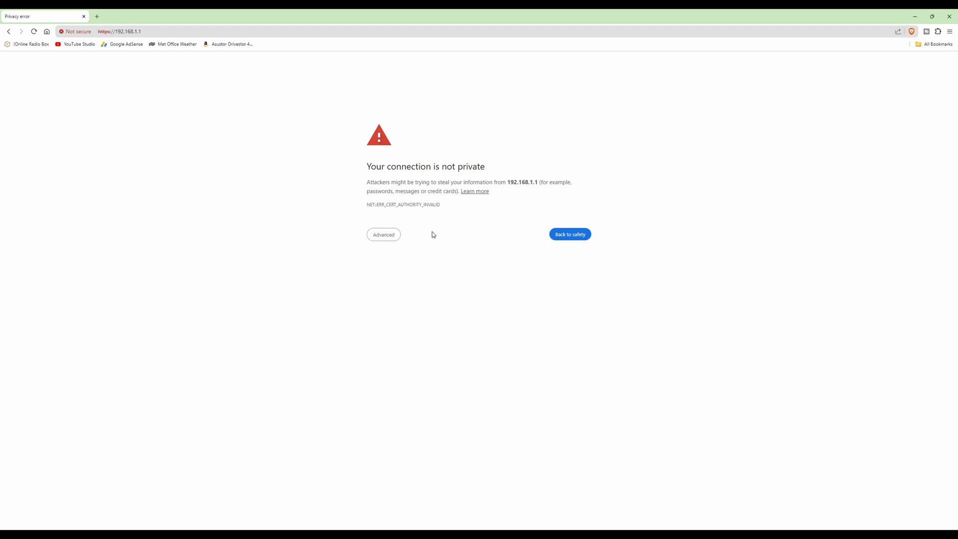
- Proceed past the certificate warning to 192.168.1.1 and sign in to UniFi OS with the console password
click(385, 240)
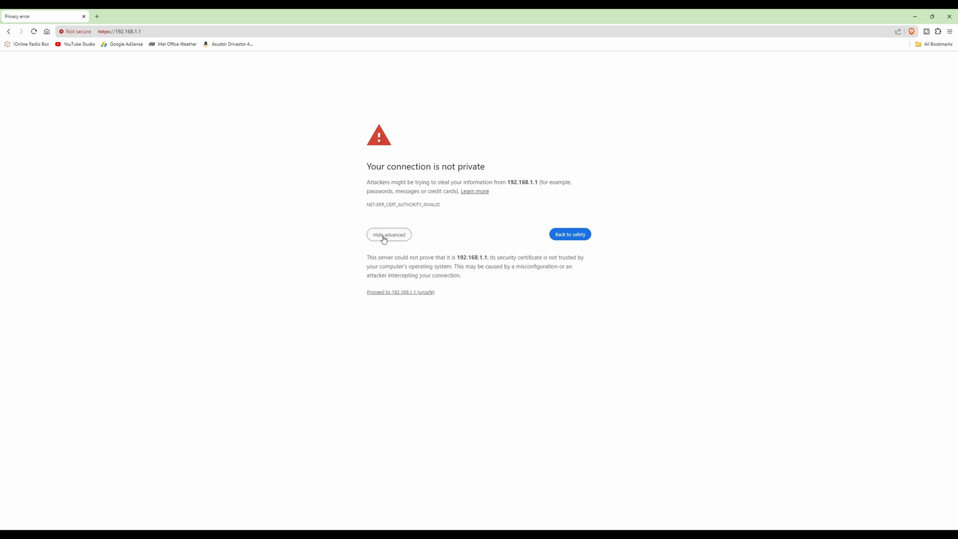
click(403, 293)
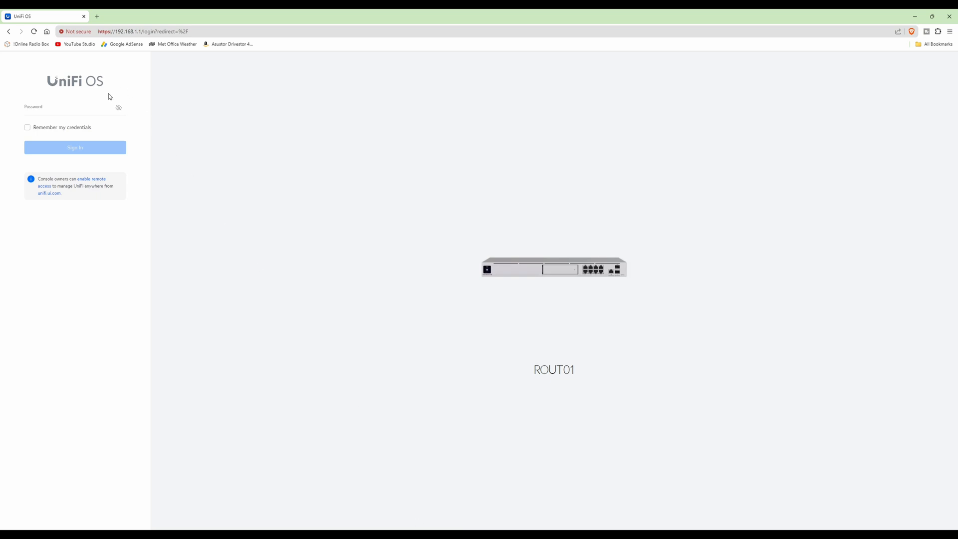
click(96, 111)
click(96, 111)
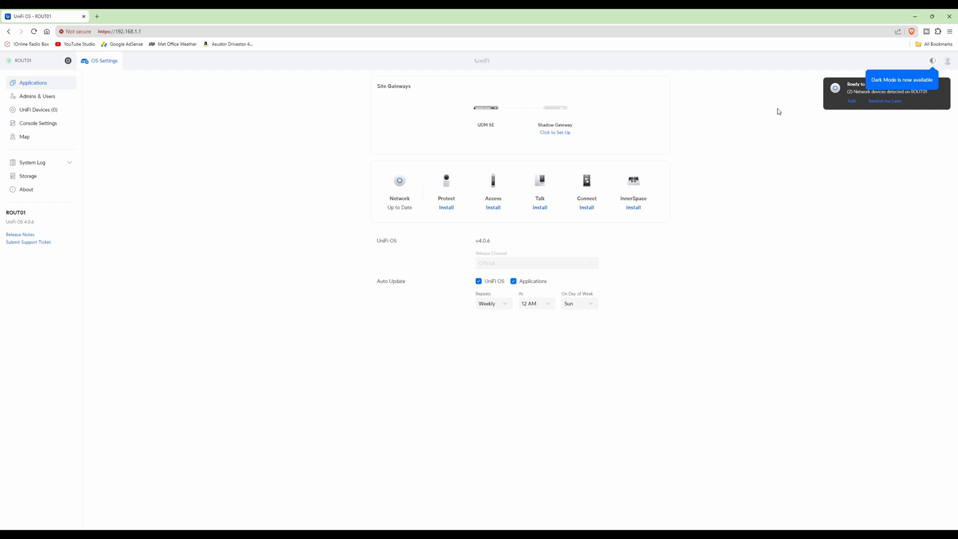
- Switch the interface to the Dark theme and add the detected Network devices to the console
click(932, 61)
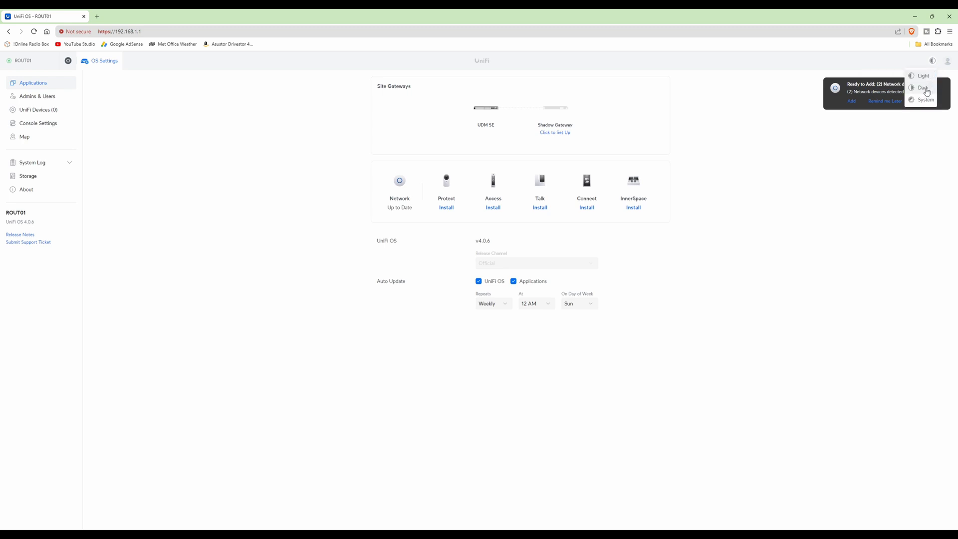
click(924, 88)
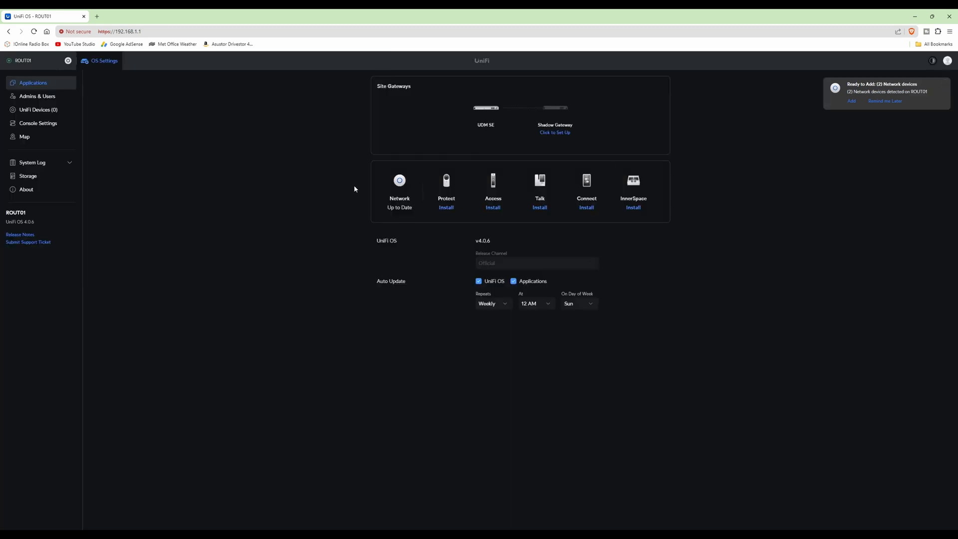
click(851, 102)
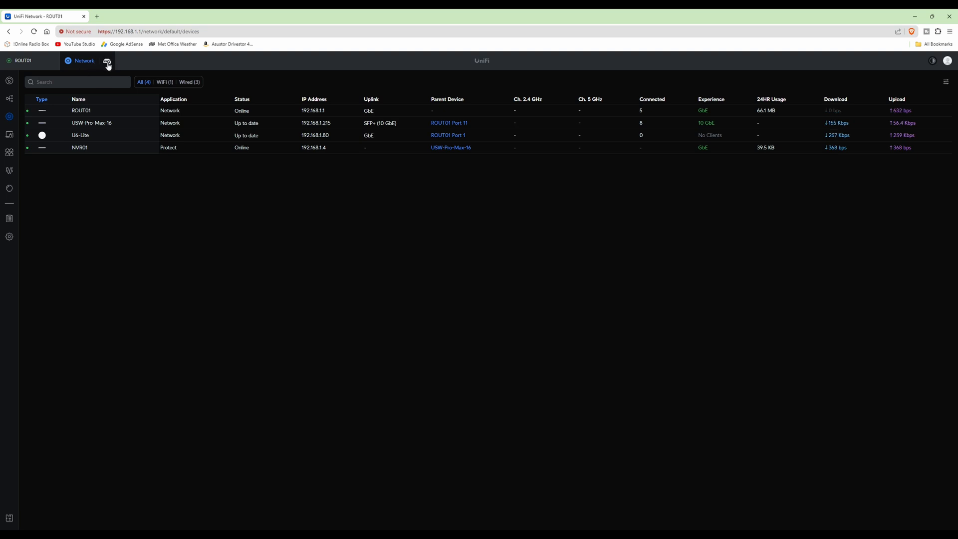
- In the OS settings, turn off Auto Update for both UniFi OS and Applications and apply the changes
click(108, 63)
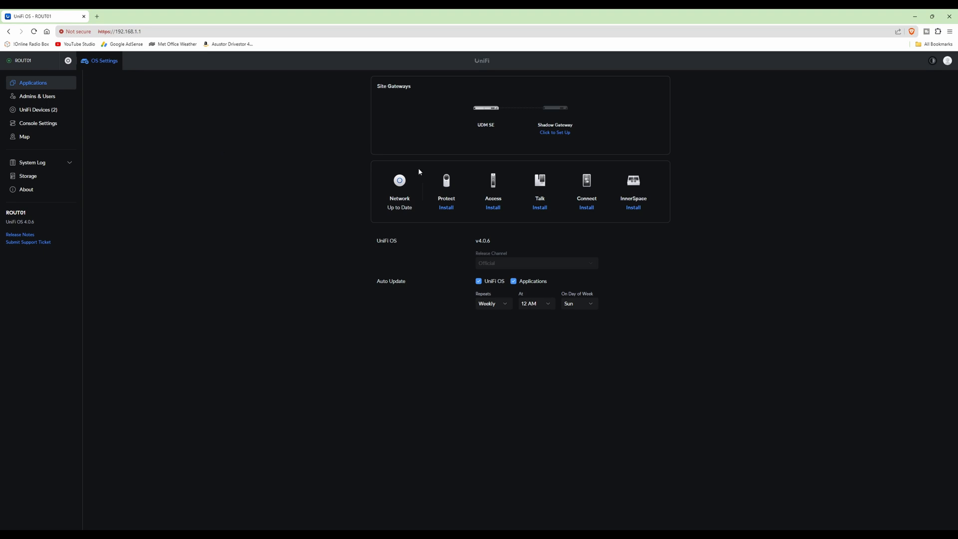
mouse_move(409, 198)
mouse_move(497, 266)
click(513, 282)
click(479, 282)
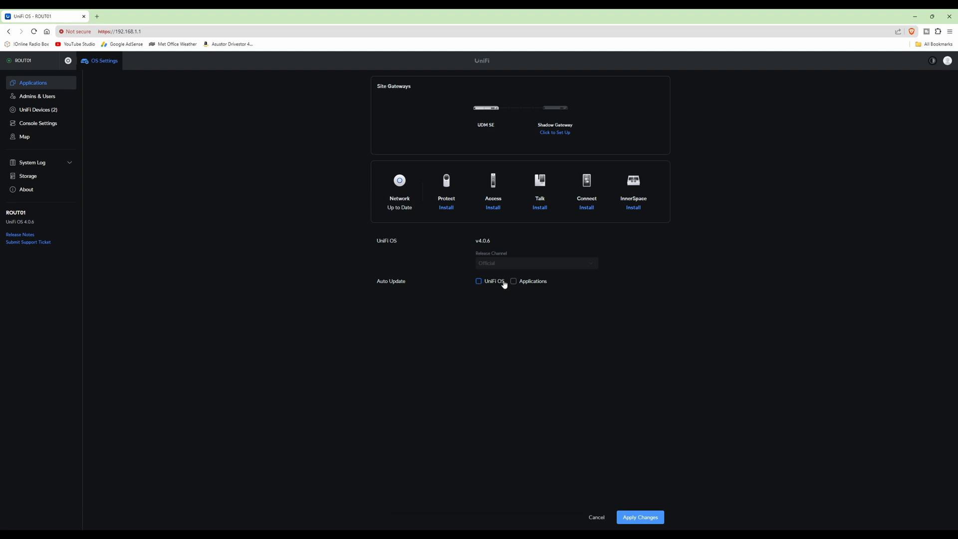
click(644, 519)
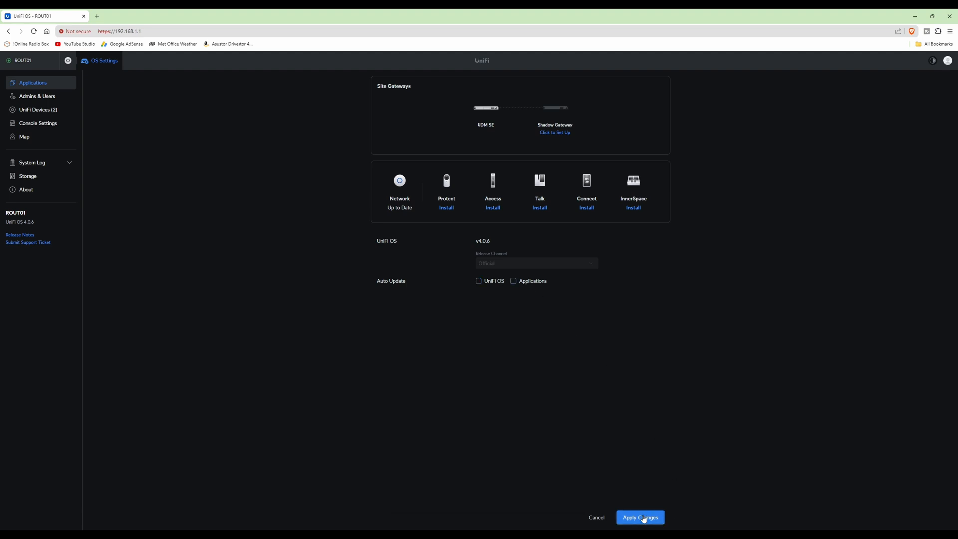
- In the console settings, set the screen brightness to 70% and Night Mode from 04:00 PM to 06:00 AM, and apply
click(42, 125)
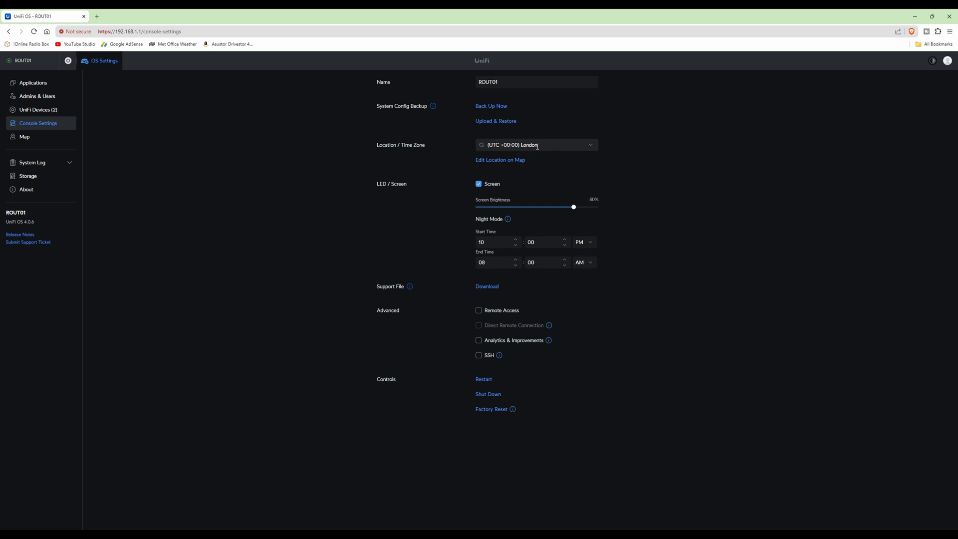
click(590, 147)
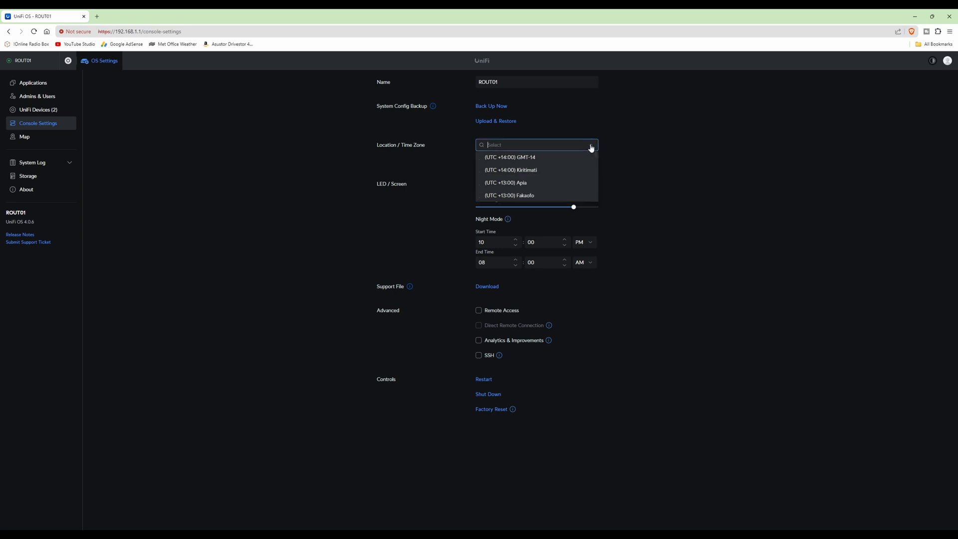
click(591, 147)
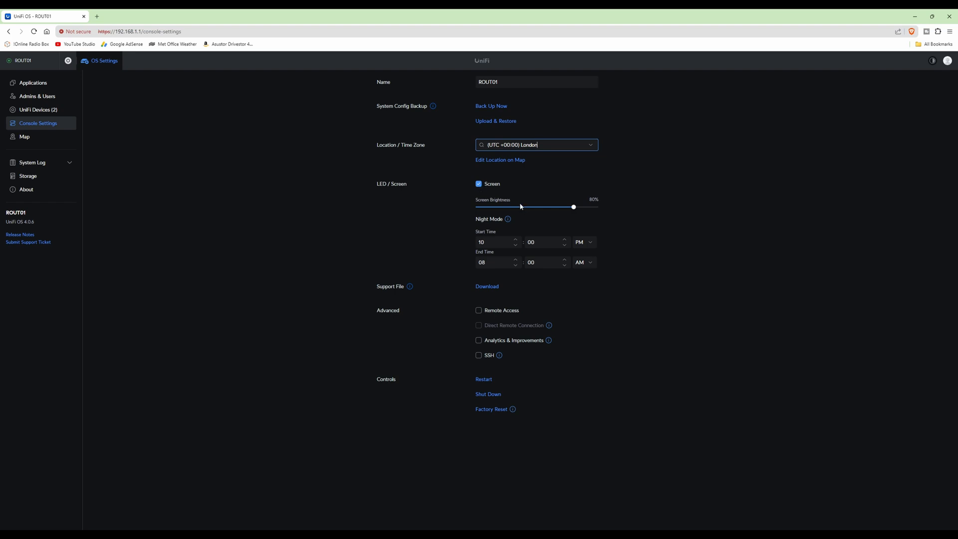
drag(573, 207, 561, 210)
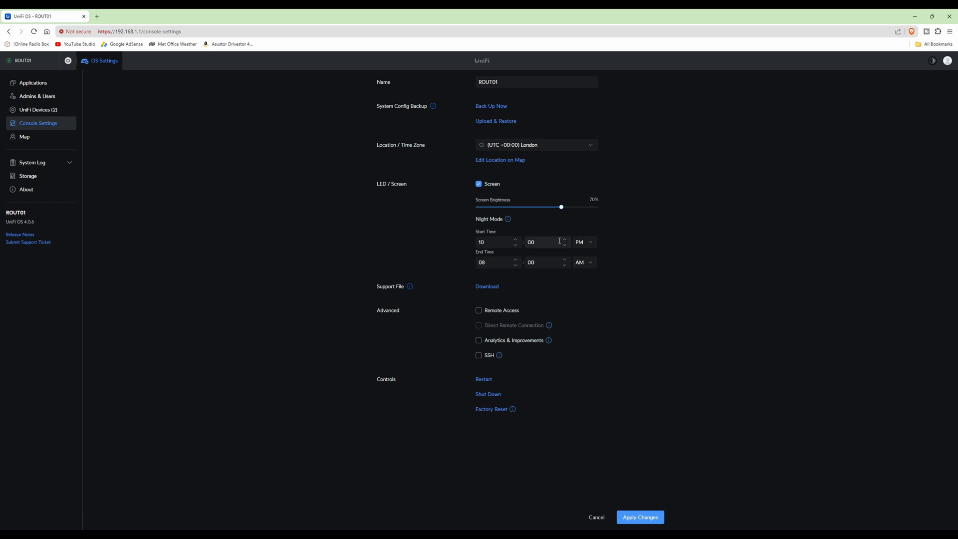
click(517, 245)
click(516, 265)
click(643, 522)
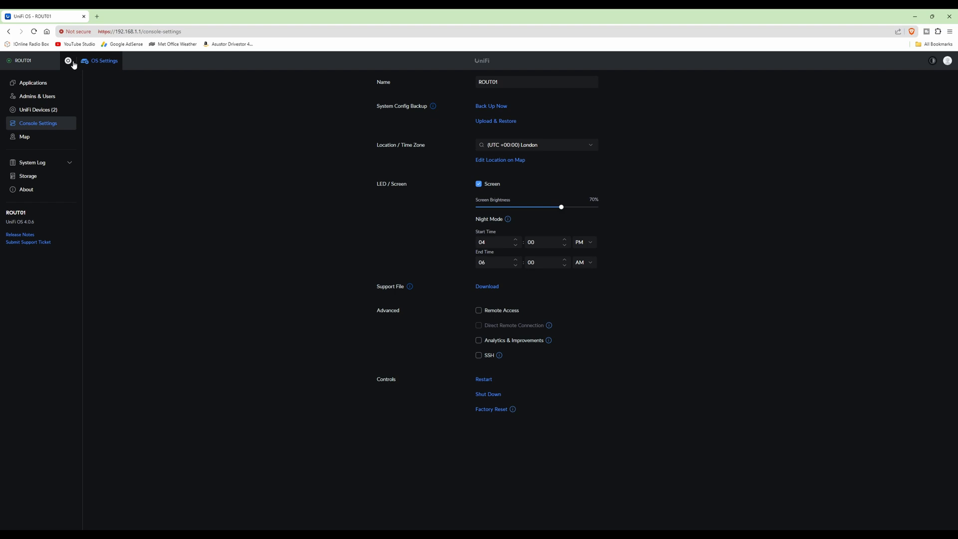
- Run an internet speed test from the Network dashboard, close its results and view the network topology
click(69, 61)
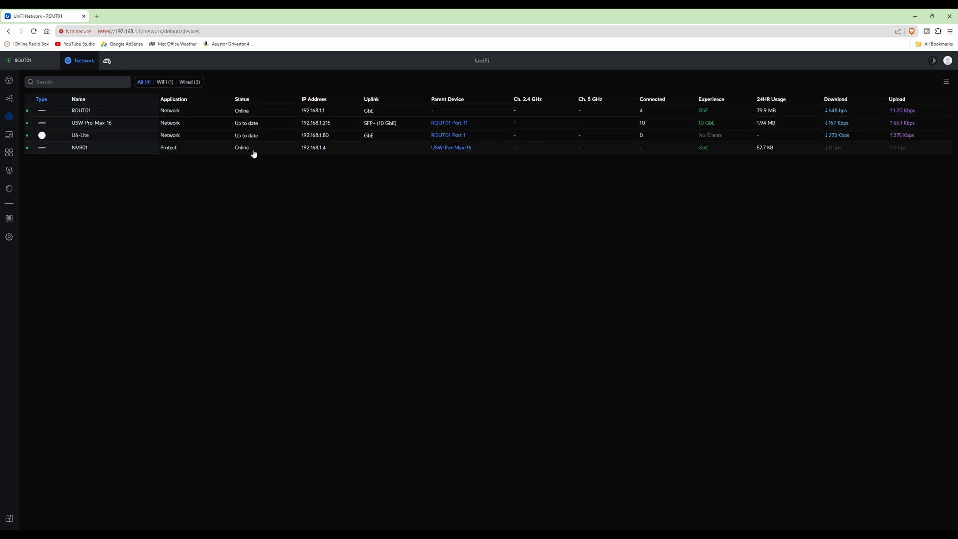
click(9, 82)
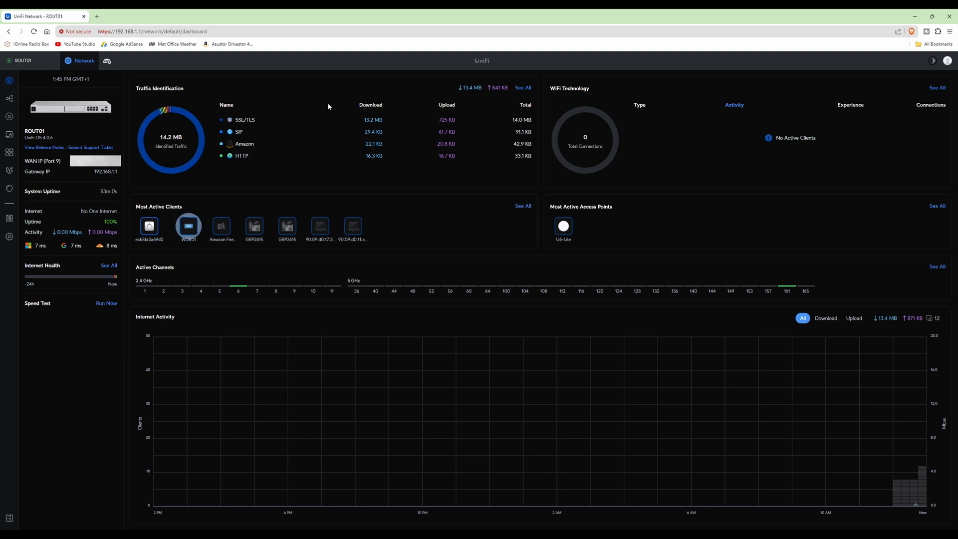
mouse_move(41, 278)
click(107, 304)
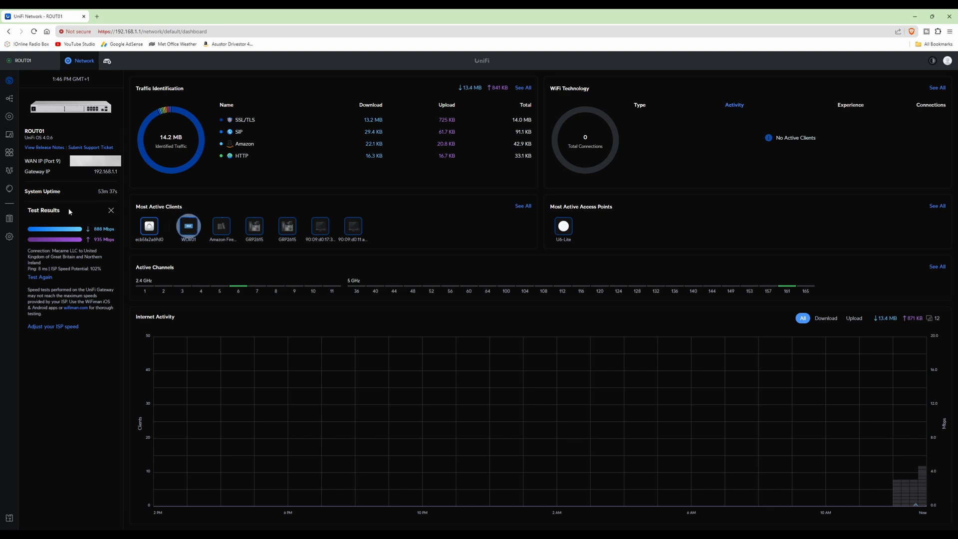
click(112, 212)
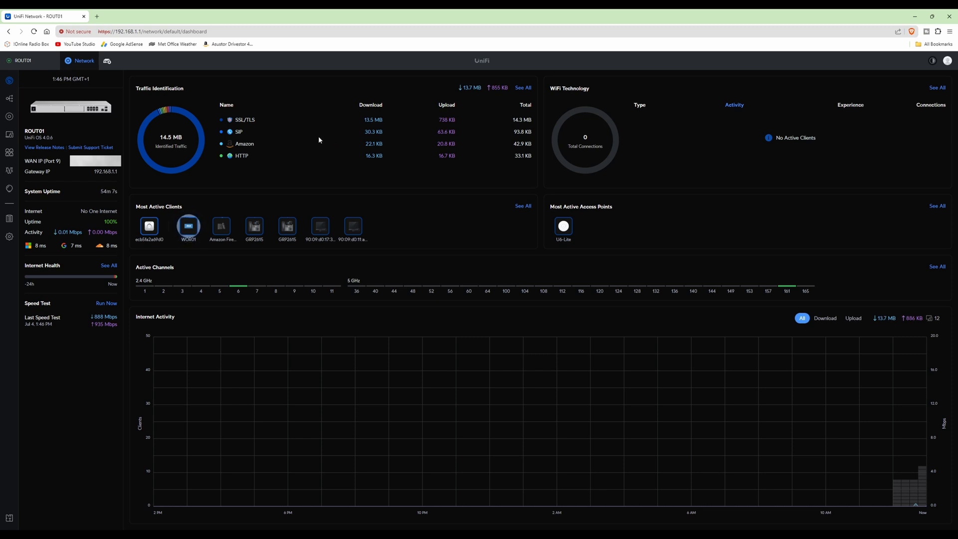
click(9, 102)
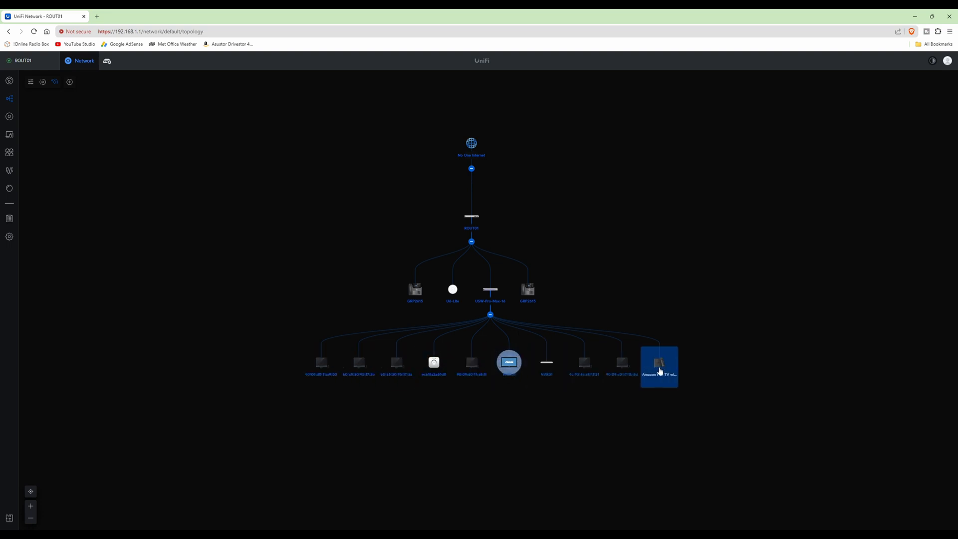
- Open the device settings of the USW-Pro-Max-16 switch and compare its Network and Speed Etherlighting modes
click(10, 118)
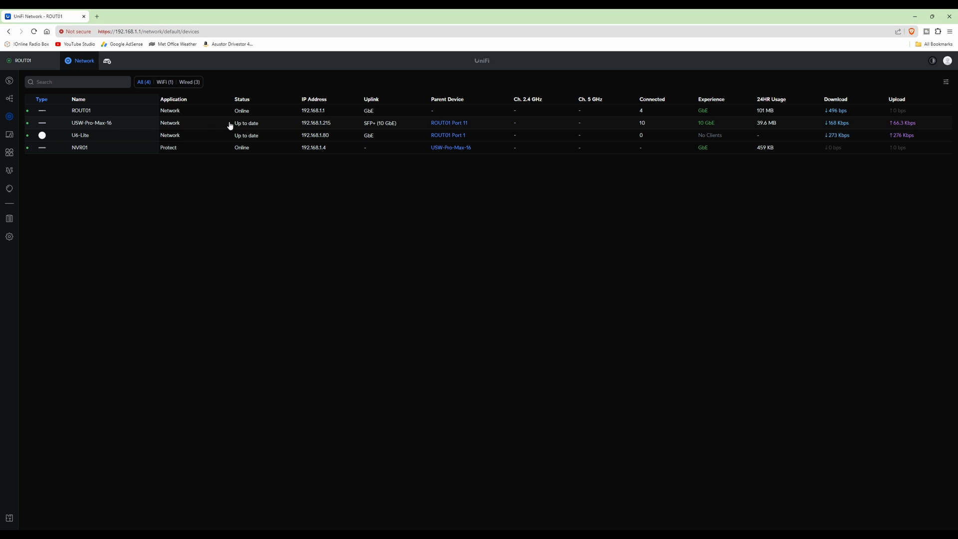
click(267, 125)
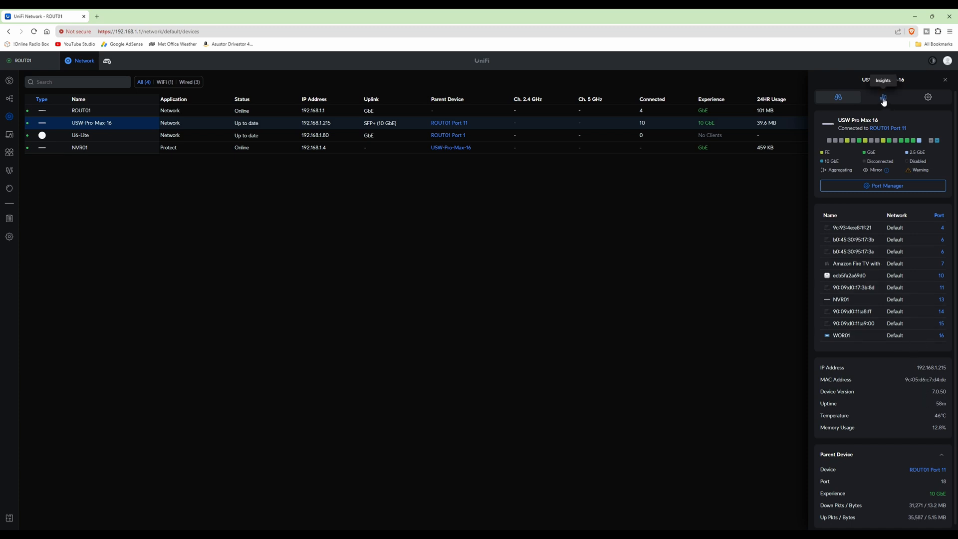
click(929, 98)
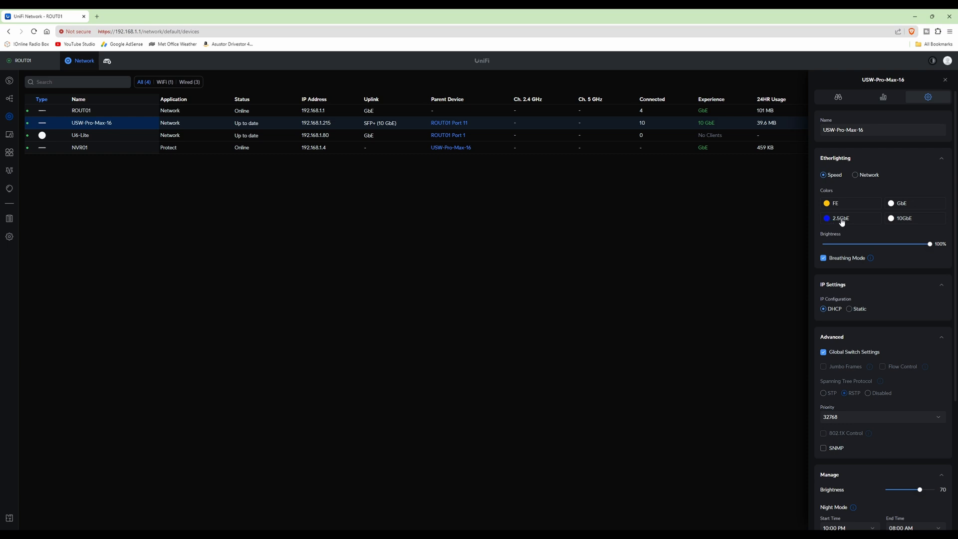
click(856, 176)
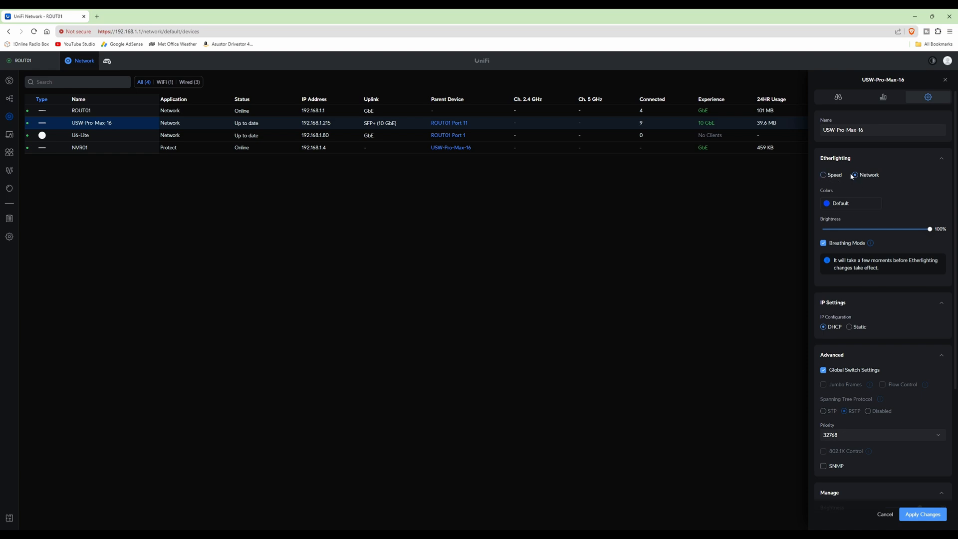
click(824, 176)
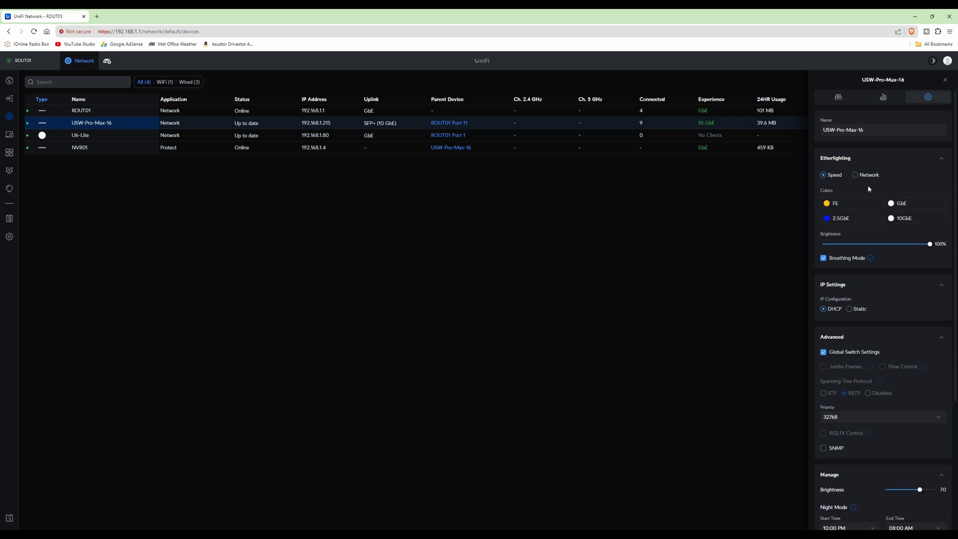
- Set the switch's Etherlighting speed colors to green for GbE and red for 10GbE
click(830, 206)
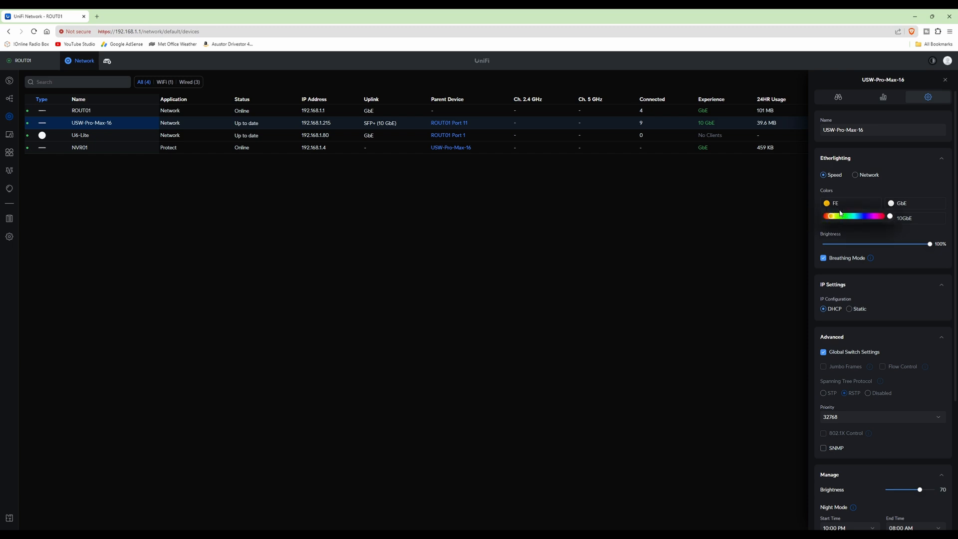
click(892, 205)
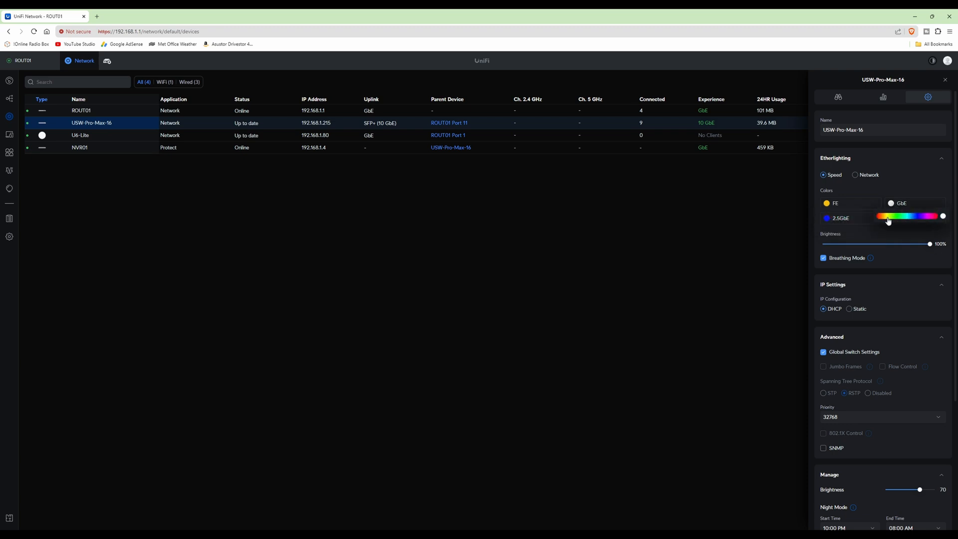
click(888, 221)
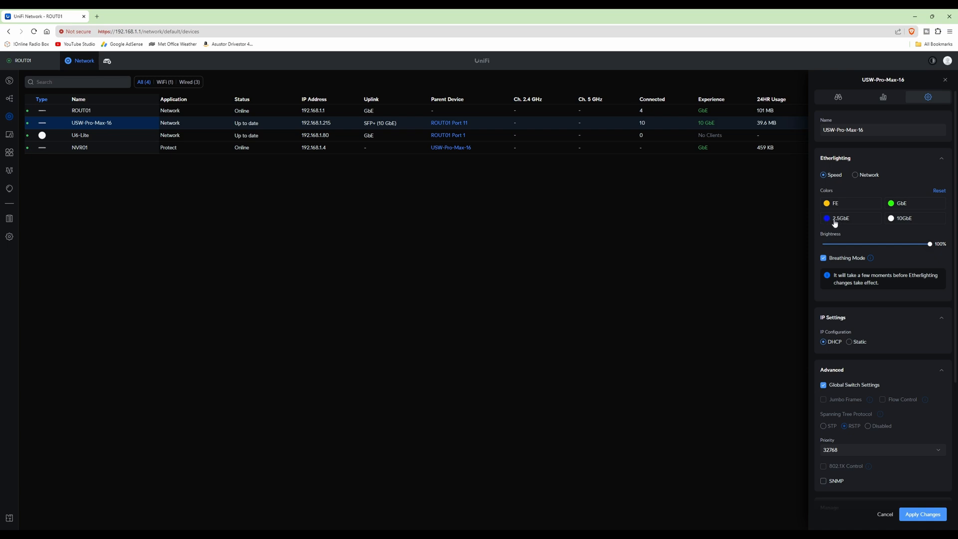
click(891, 219)
click(937, 232)
- Set the switch's Etherlighting brightness to 80%, apply the changes and close the switch's details
drag(930, 246, 910, 245)
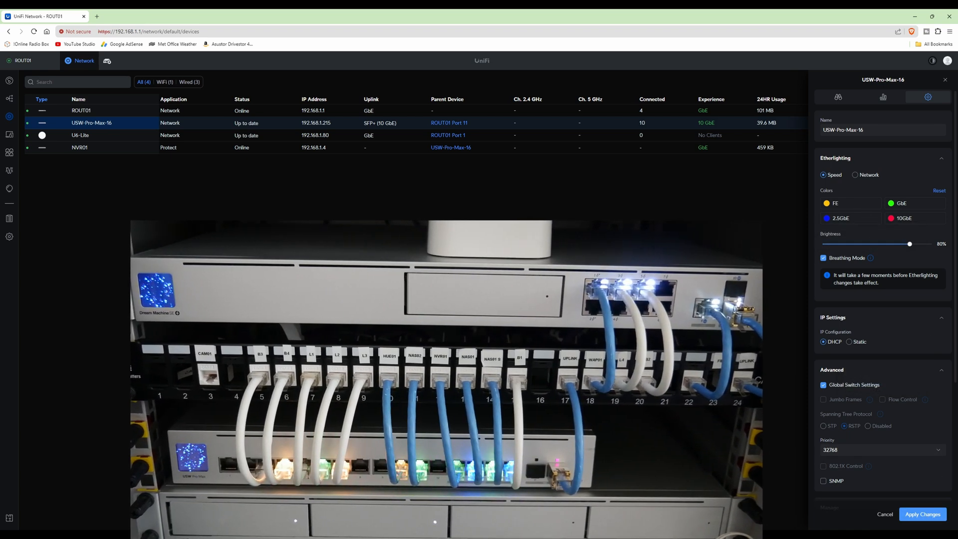
click(923, 514)
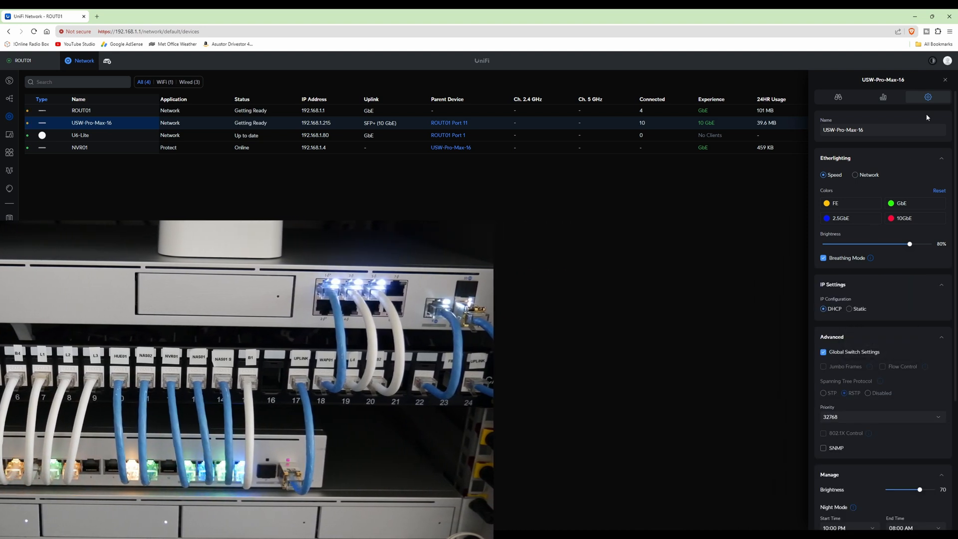
click(945, 81)
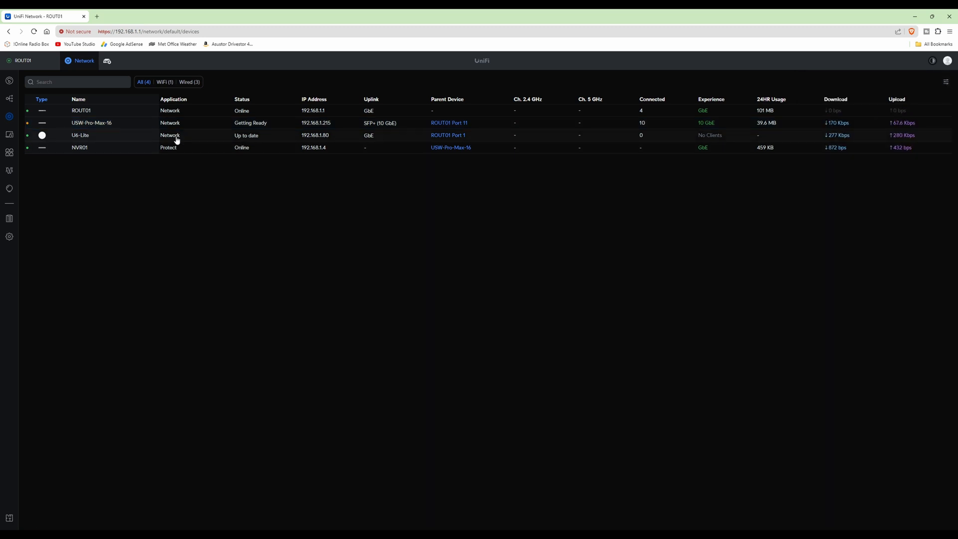
- Open the U6-Lite access point's settings and set its 2.4 GHz radio to channel 9, accepting the non-recommended channel
click(248, 141)
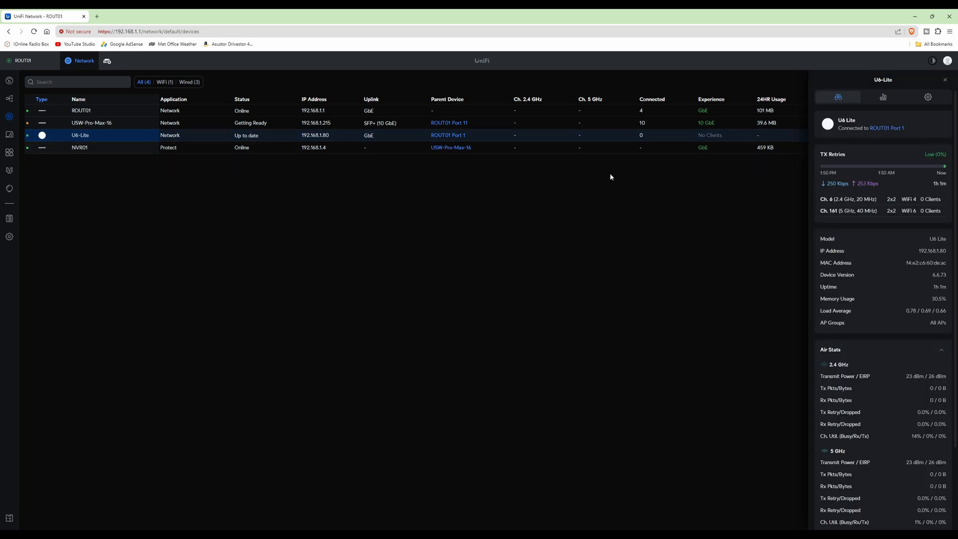
click(928, 99)
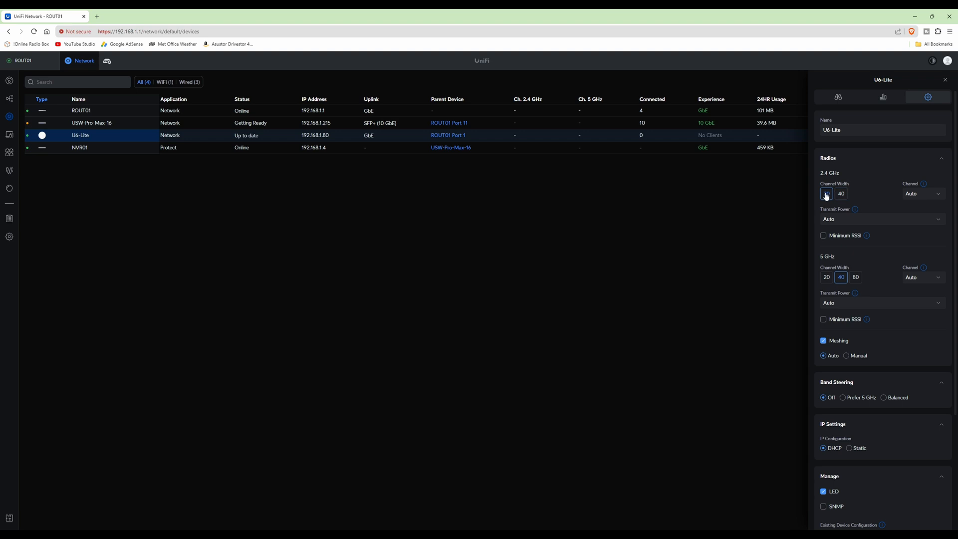
click(940, 195)
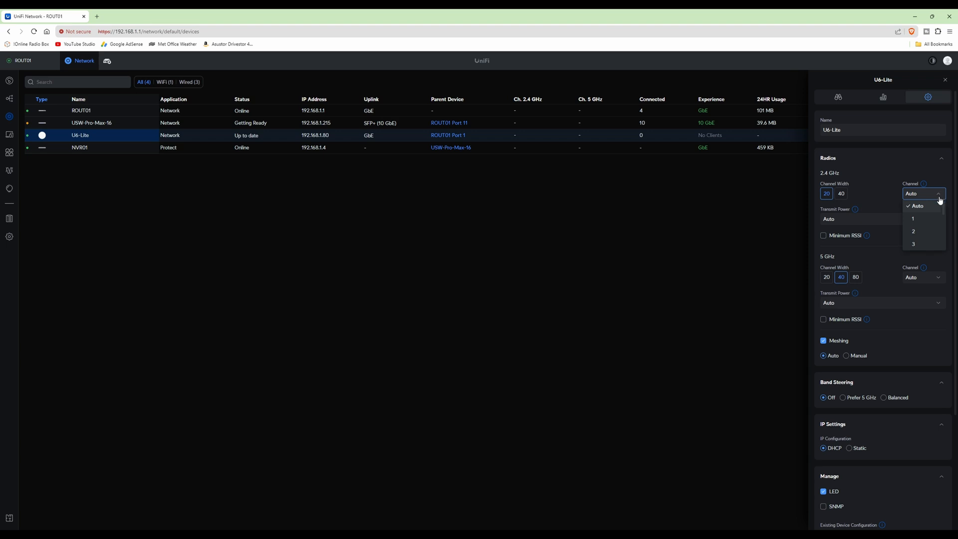
scroll(925, 224, down, 2)
click(917, 223)
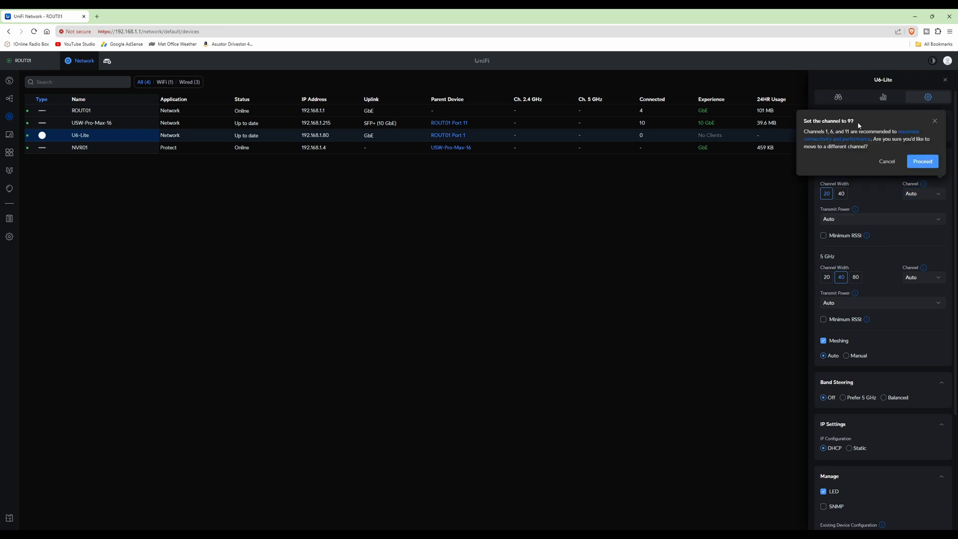
click(925, 162)
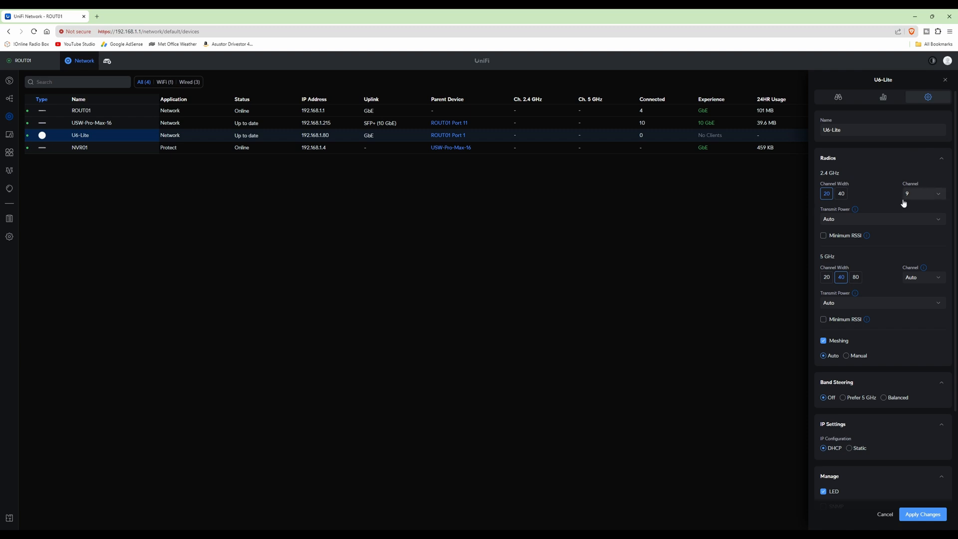
- Set the U6-Lite's 2.4 GHz transmit power to Medium
click(842, 221)
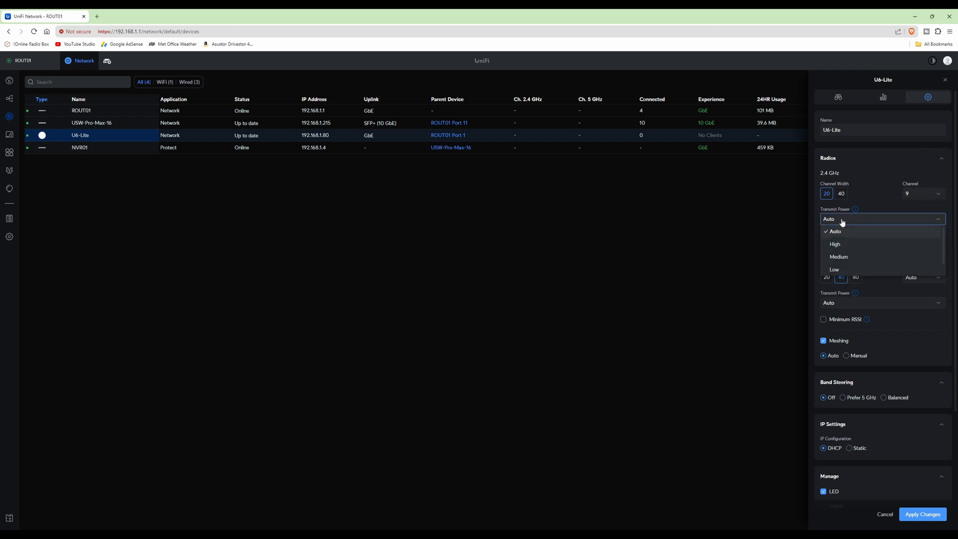
click(843, 258)
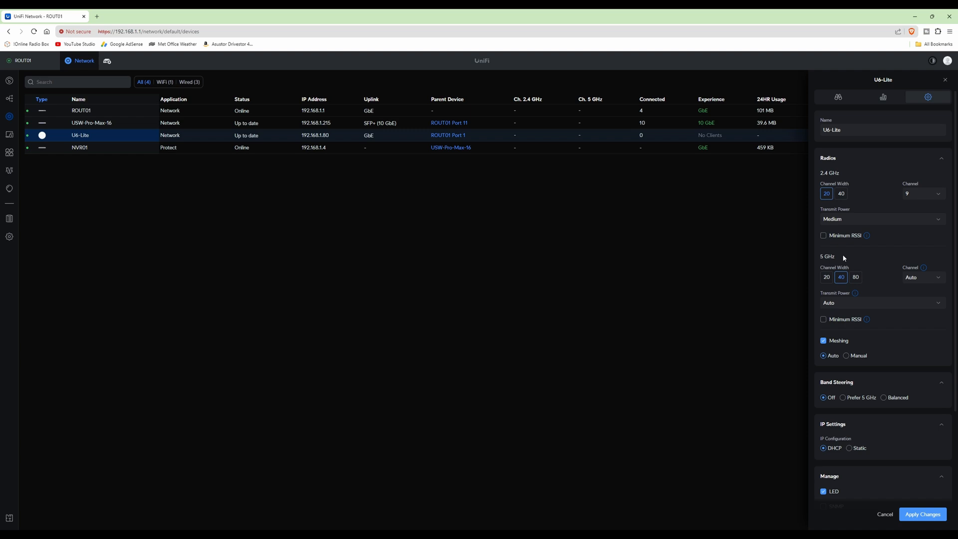
click(855, 219)
click(866, 206)
- Set the U6-Lite's 5 GHz radio to channel 100 (DFS) with Medium transmit power
click(939, 279)
scroll(930, 313, down, 2)
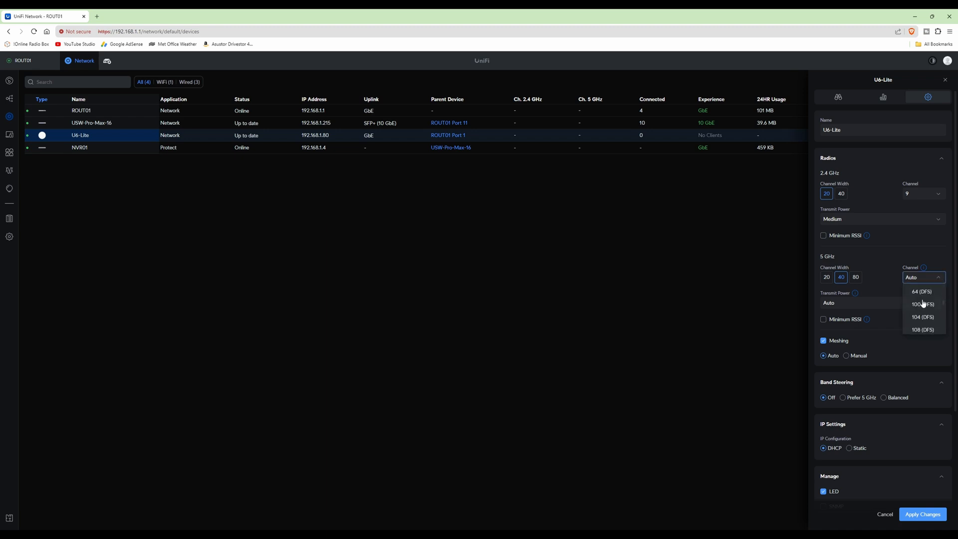
click(922, 305)
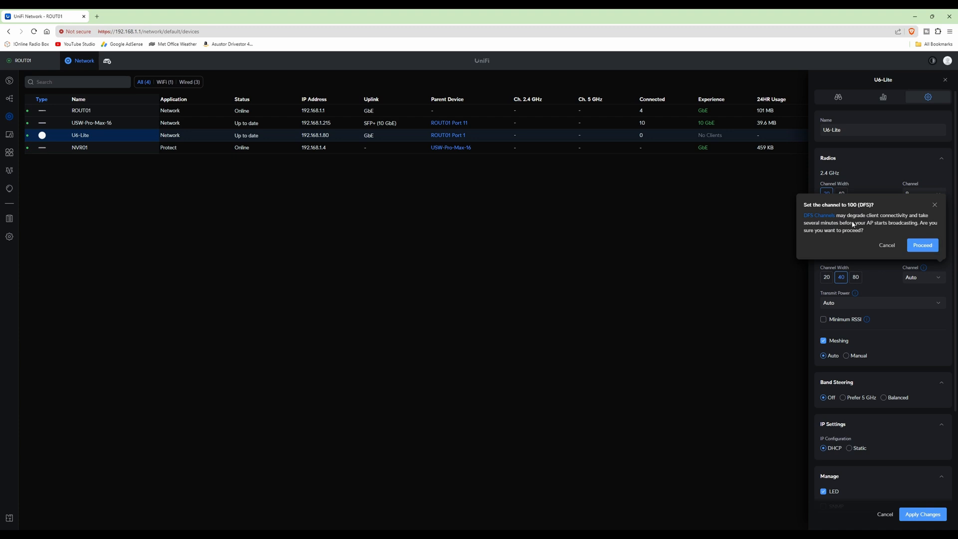
click(923, 245)
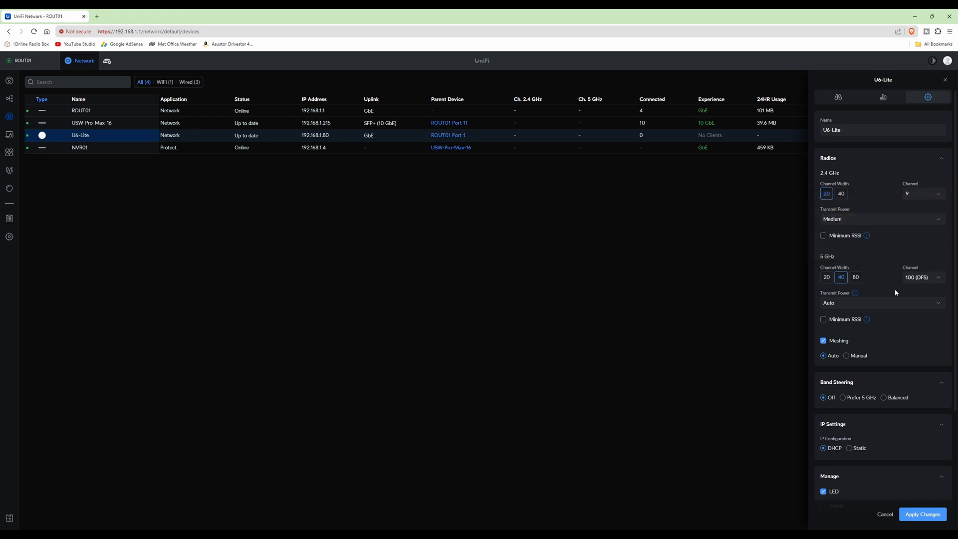
click(870, 305)
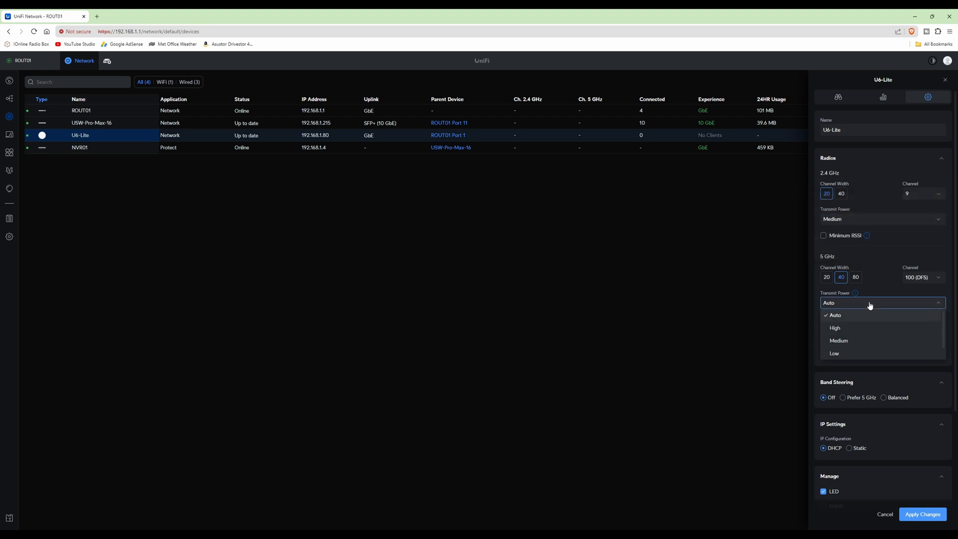
click(842, 343)
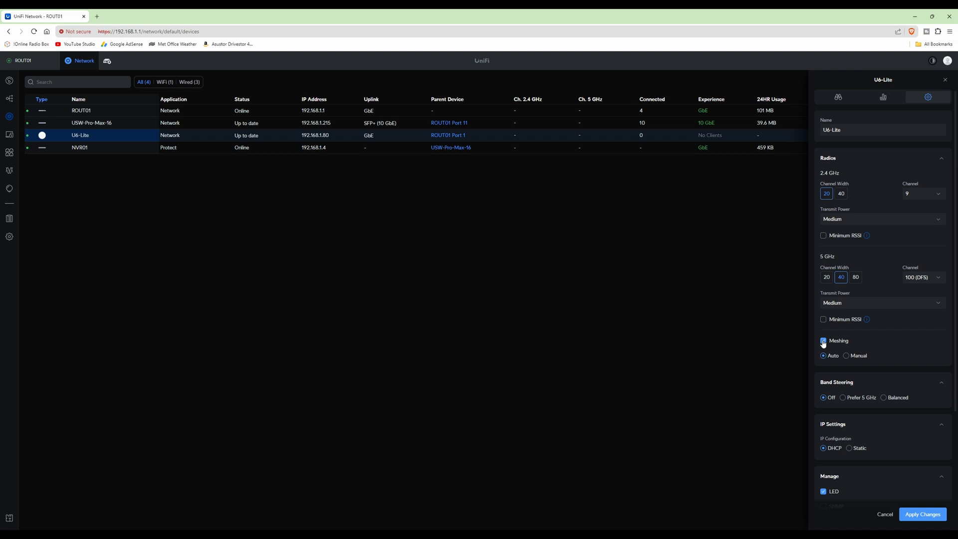
- Disable meshing and the LED on the U6-Lite, apply the changes and close its details
click(823, 342)
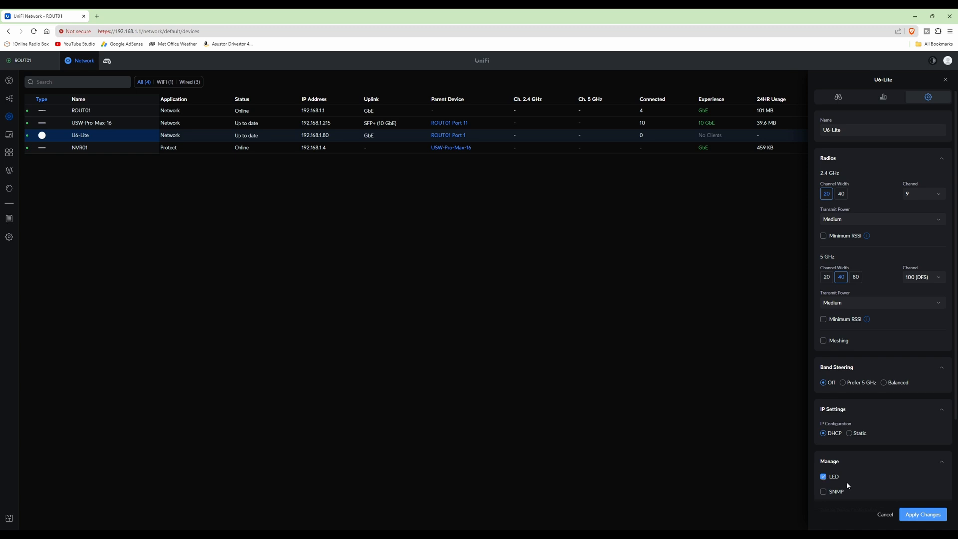
click(824, 478)
click(923, 514)
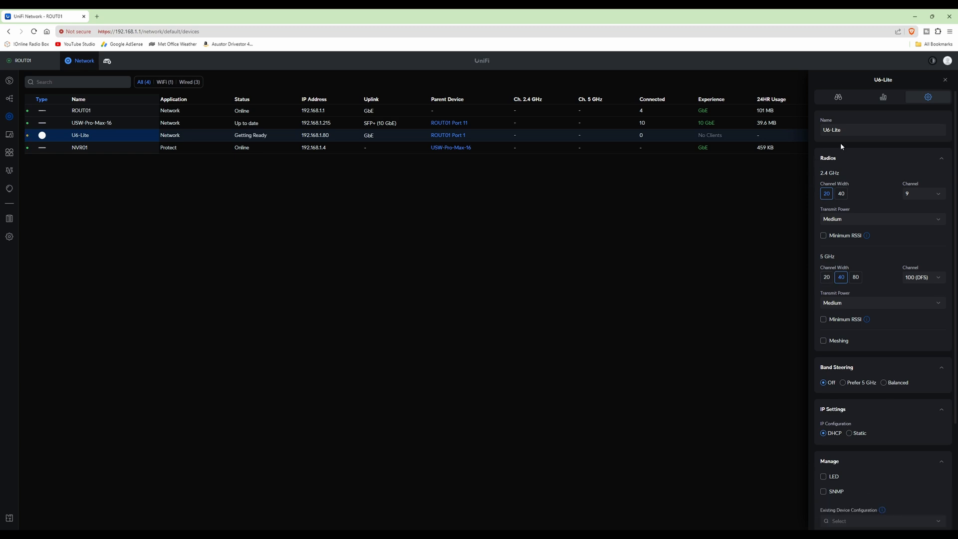
click(946, 82)
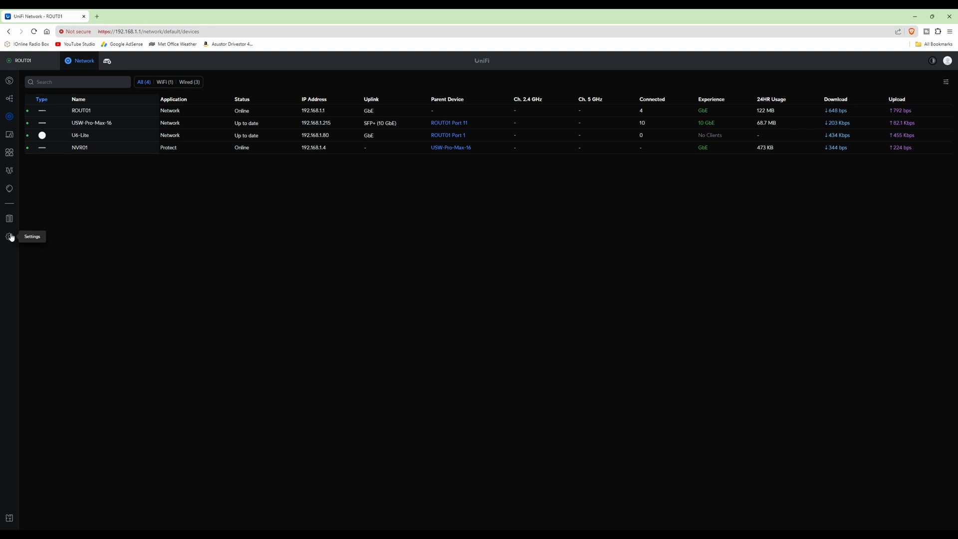
- Start a new WiFi network in the Network settings, name it 10S and paste the WiFi password
click(10, 238)
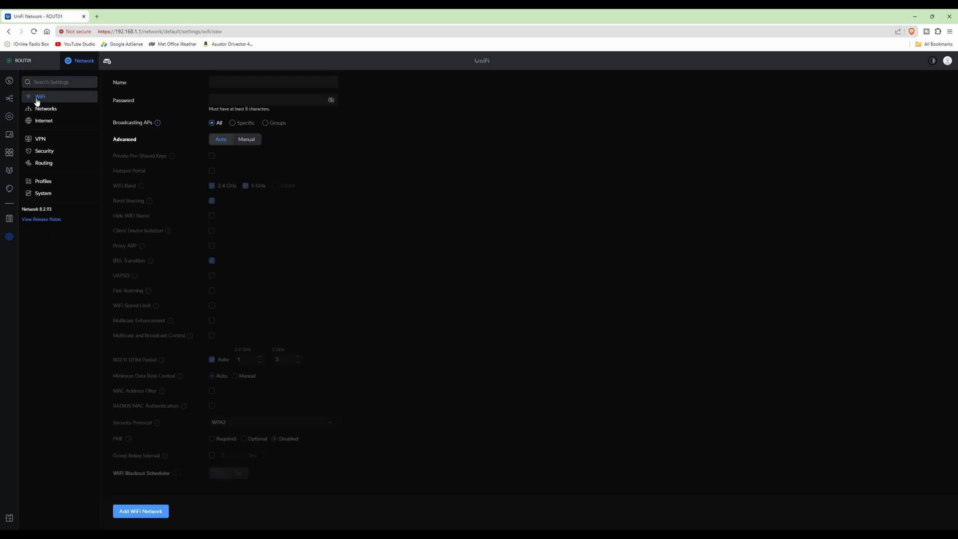
click(272, 82)
text(10S)
click(280, 98)
key(alt+Tab)
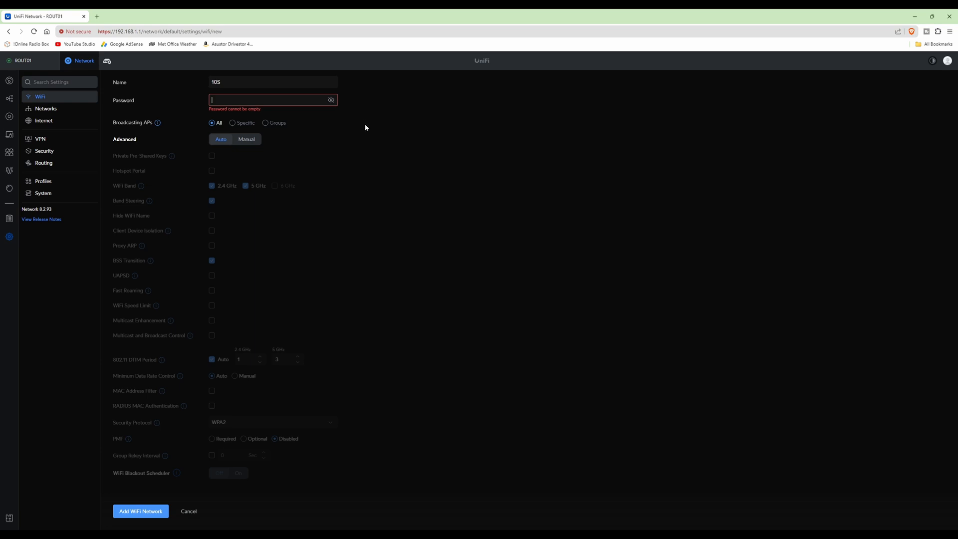
key(ctrl+v)
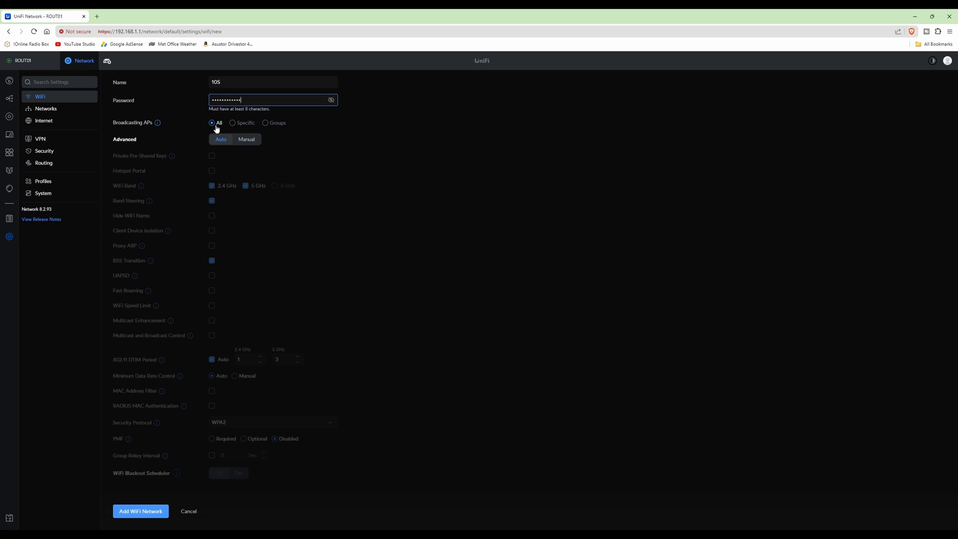
- Switch the 10S network to manual advanced settings, limit it to 2.4 GHz with WPA3 security and add it
click(251, 141)
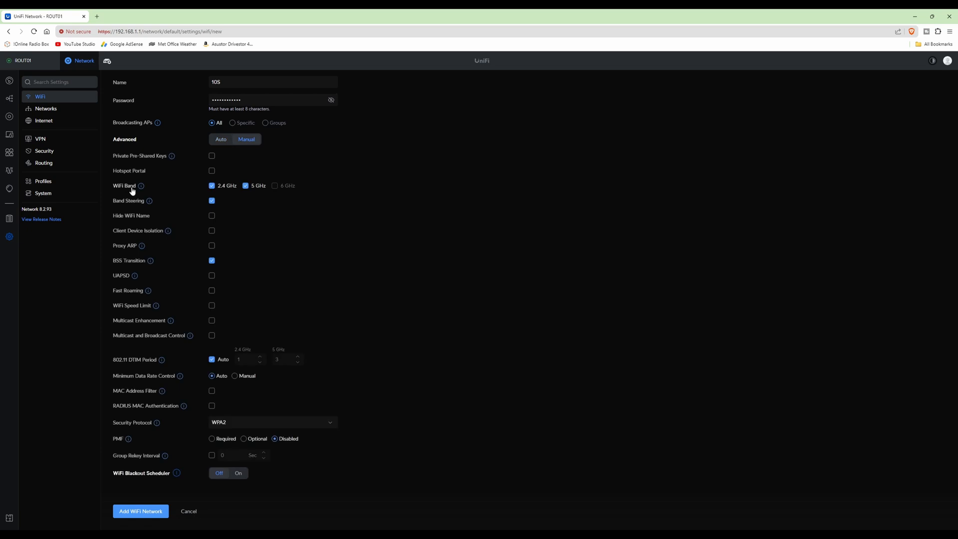
click(246, 186)
click(273, 426)
scroll(253, 452, down, 2)
click(232, 460)
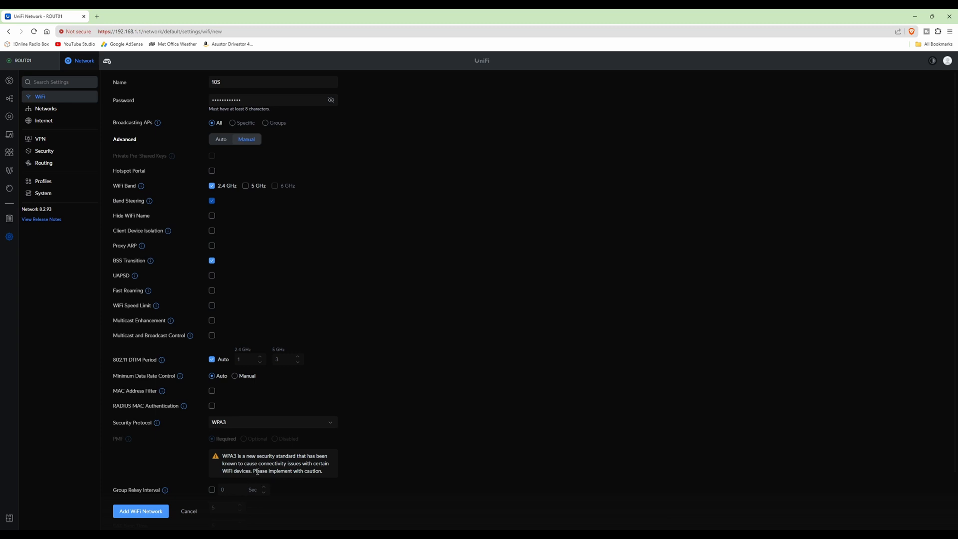
click(331, 423)
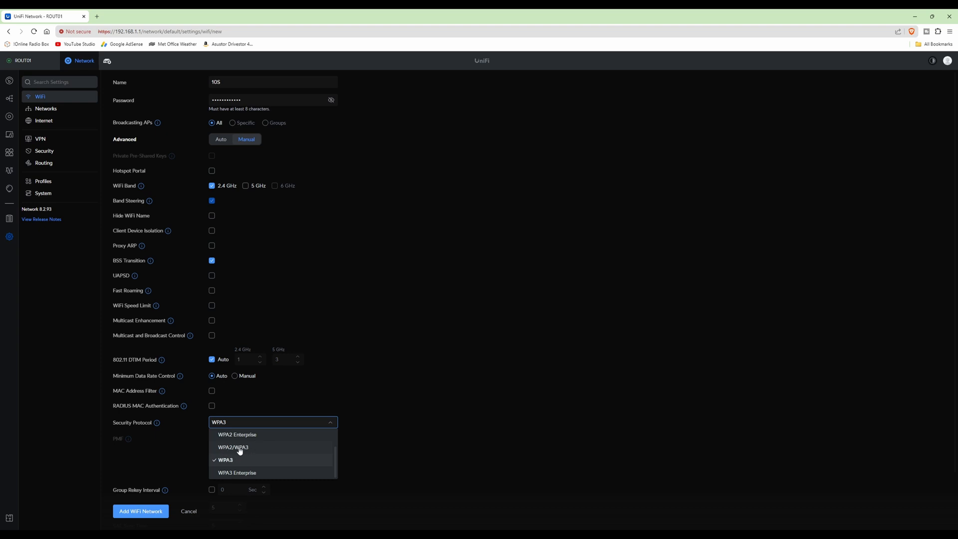
click(402, 399)
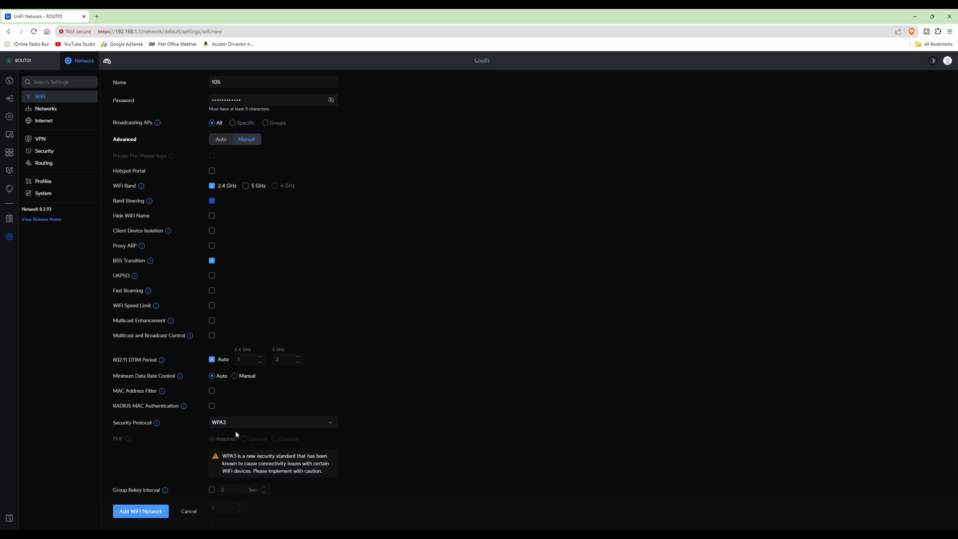
click(142, 512)
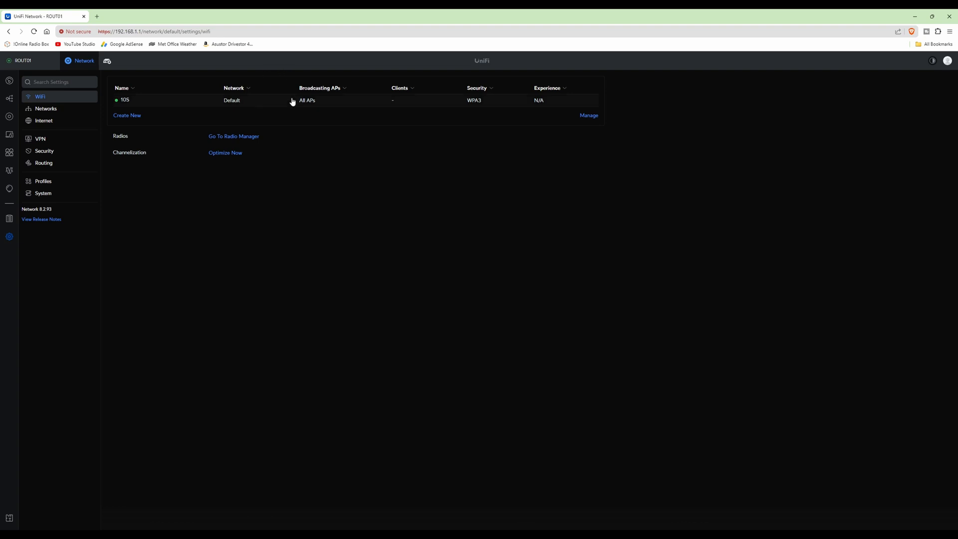
- Start a second WiFi network, name it 10G and paste the WiFi password
click(133, 118)
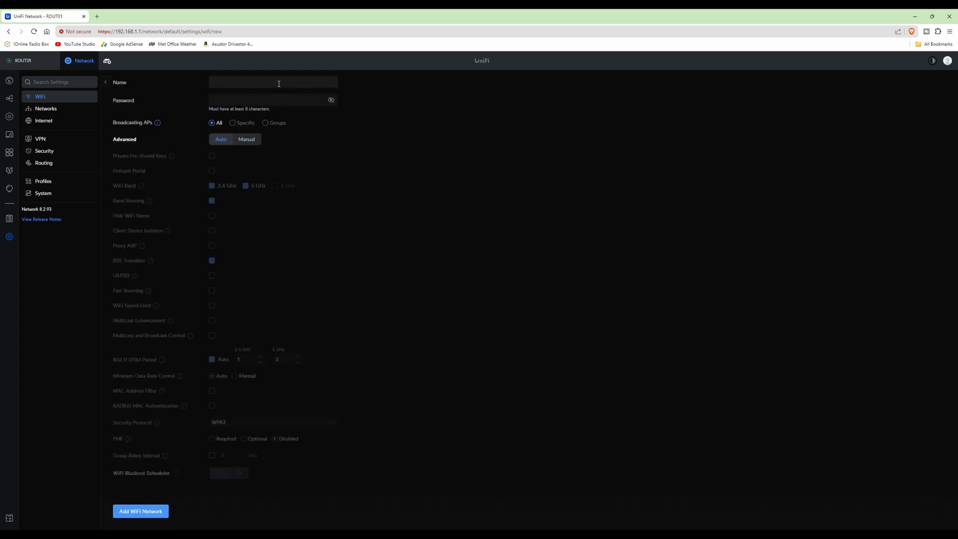
click(265, 82)
text(10G)
click(258, 100)
click(439, 535)
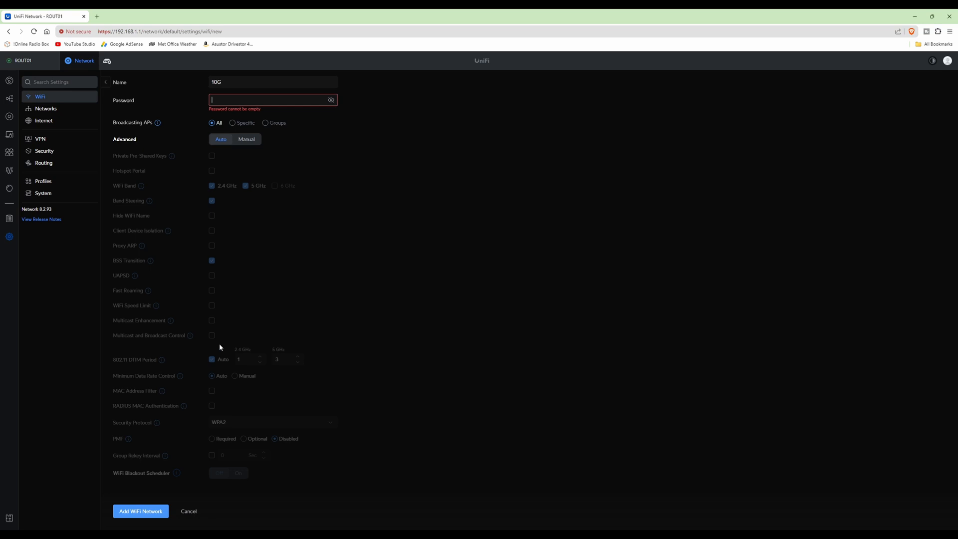
key(ctrl+v)
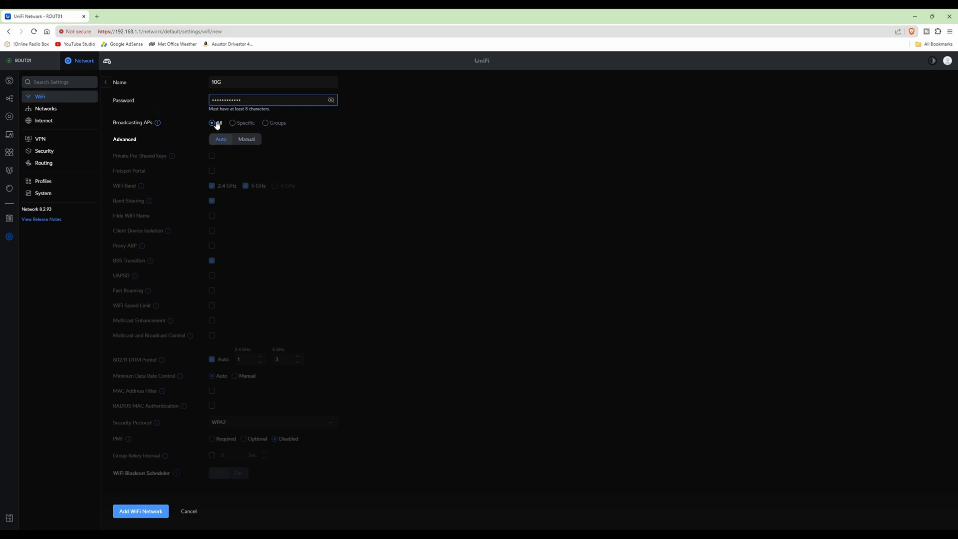
- Switch the 10G network to manual advanced settings, limit it to 5 GHz with WPA3 security and add it
click(252, 140)
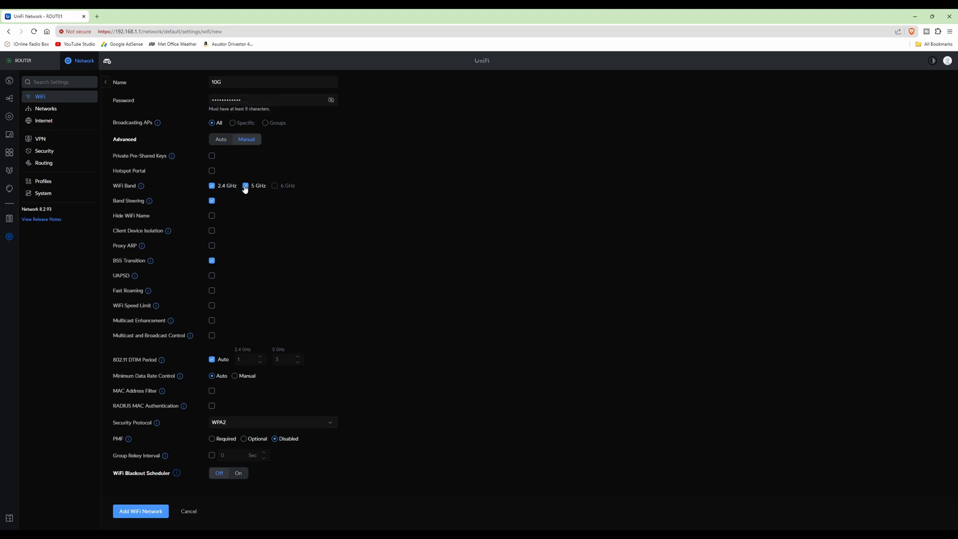
click(212, 186)
click(276, 425)
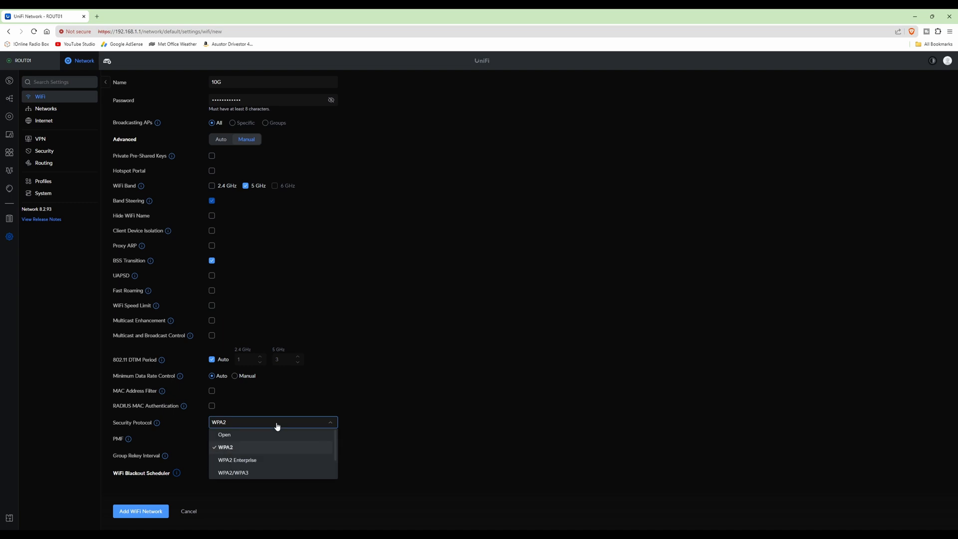
scroll(268, 457, down, 1)
click(268, 460)
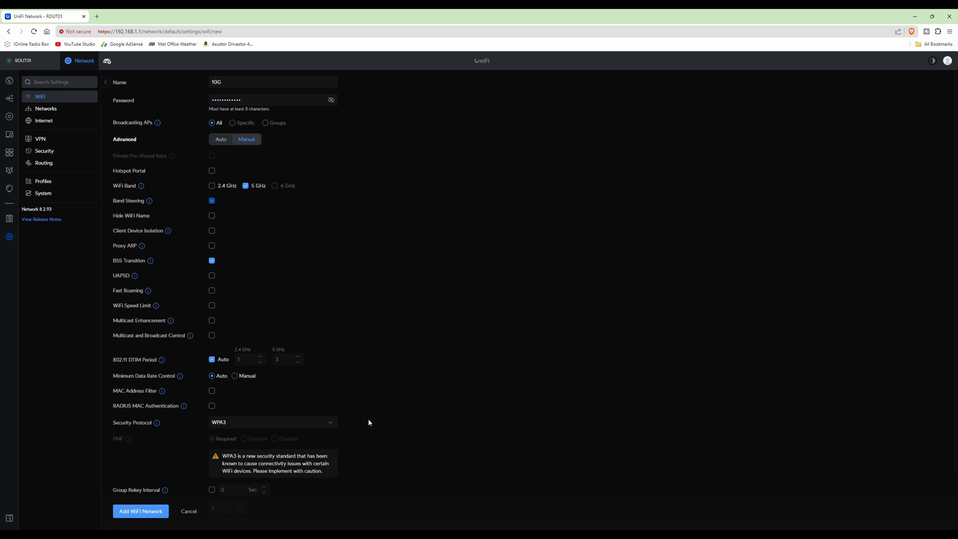
click(321, 426)
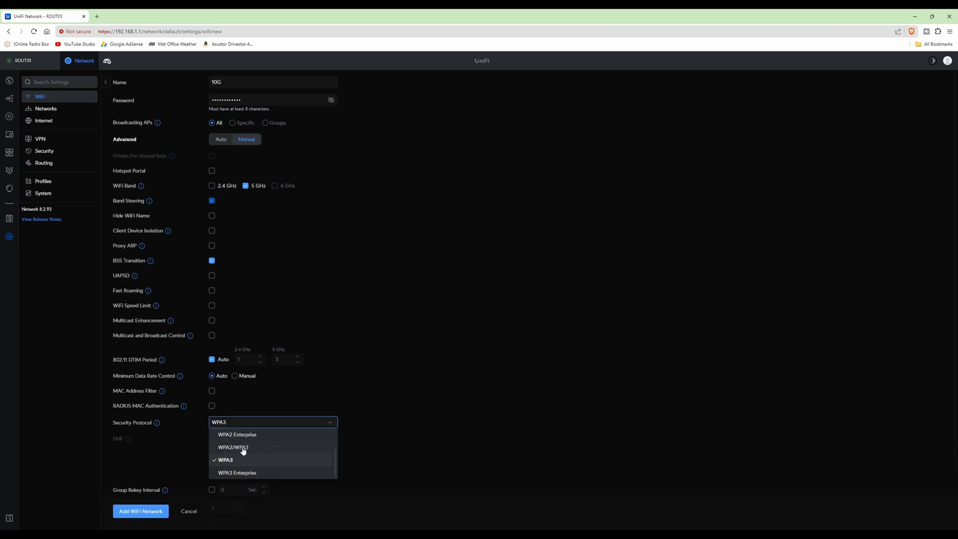
click(426, 426)
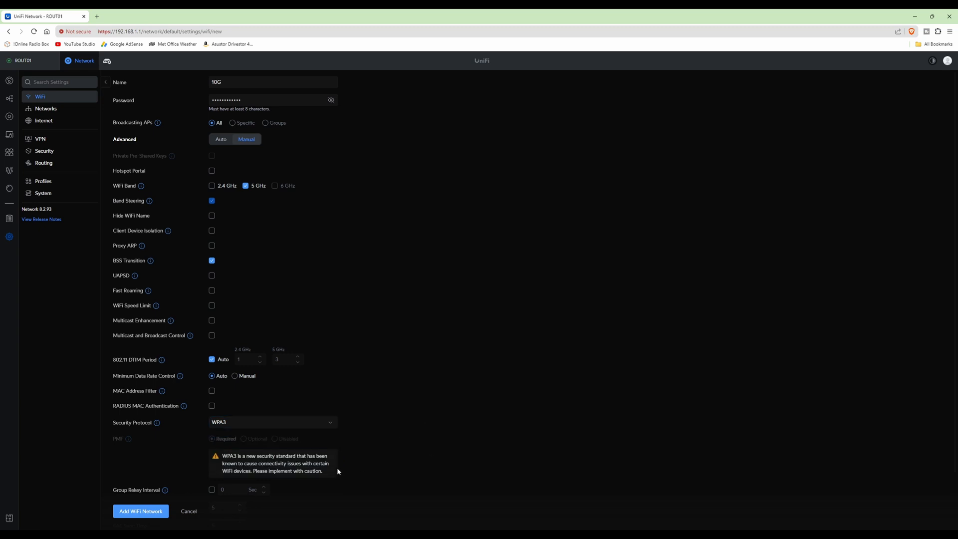
click(151, 513)
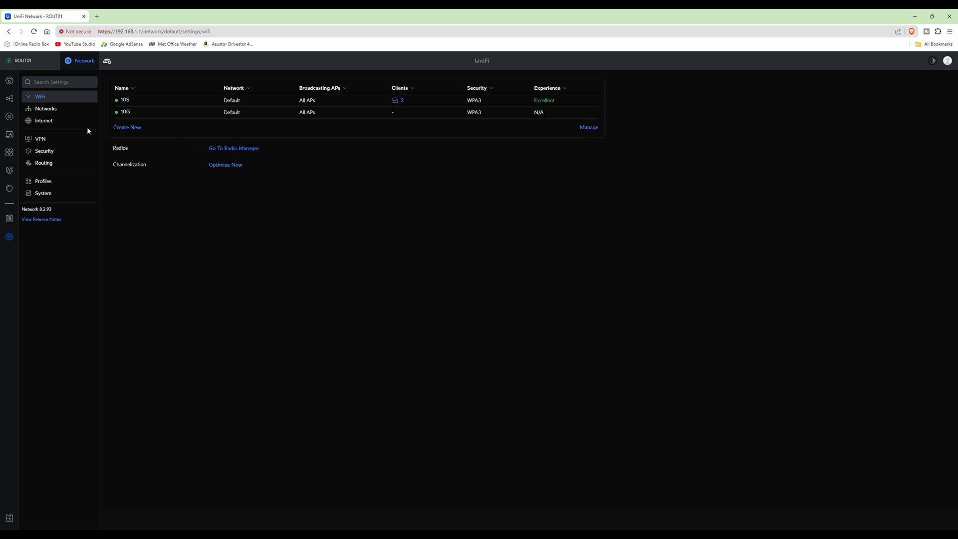
- Turn off IoT Auto-Discovery (mDNS) in the Networks settings and apply the change
click(46, 109)
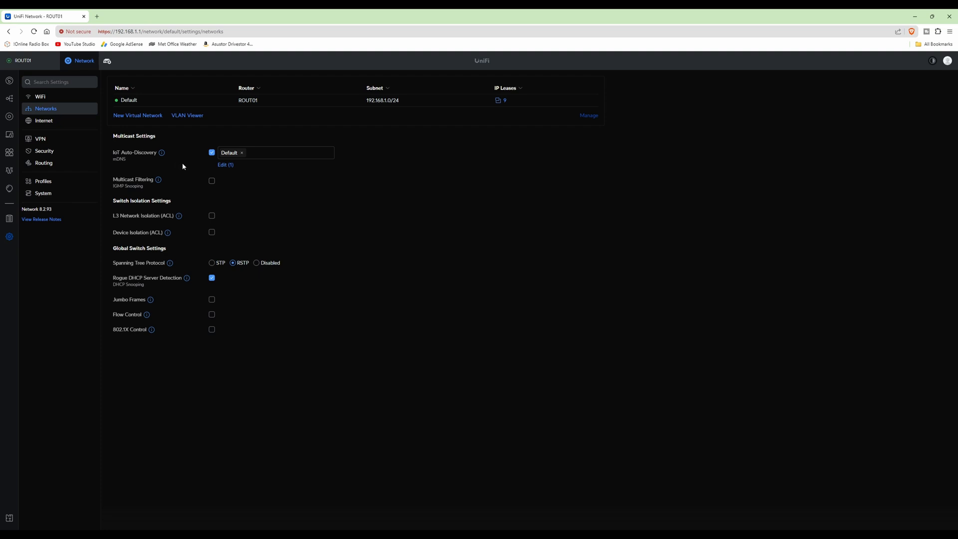
mouse_move(151, 160)
click(211, 153)
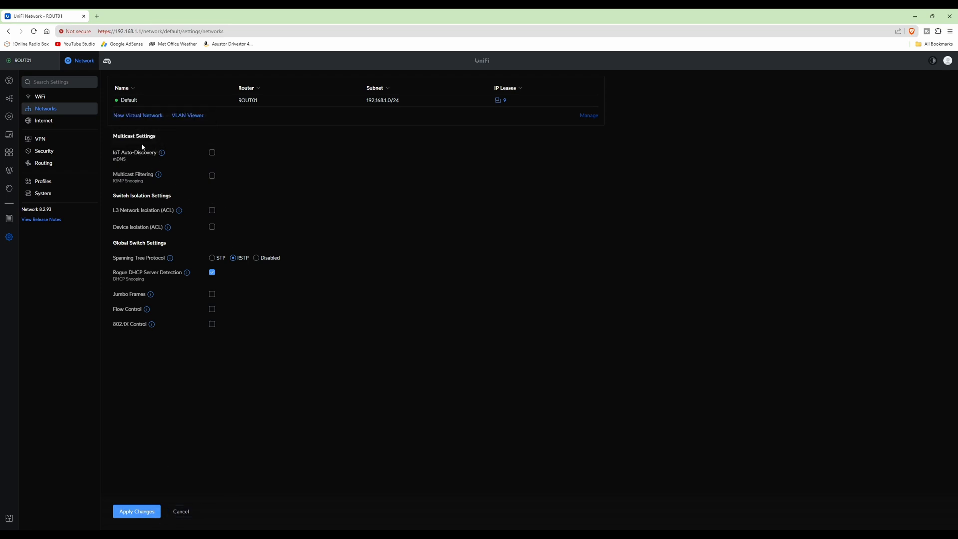
click(137, 511)
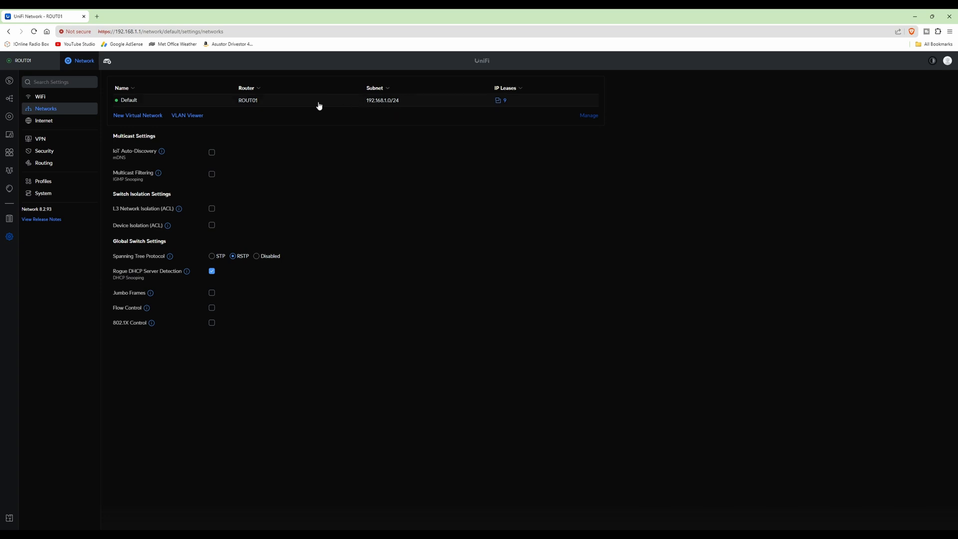
- Turn off Auto-Scale Network for the Default network, set its DHCP range start to 192.168.1.11 and apply the changes
click(277, 106)
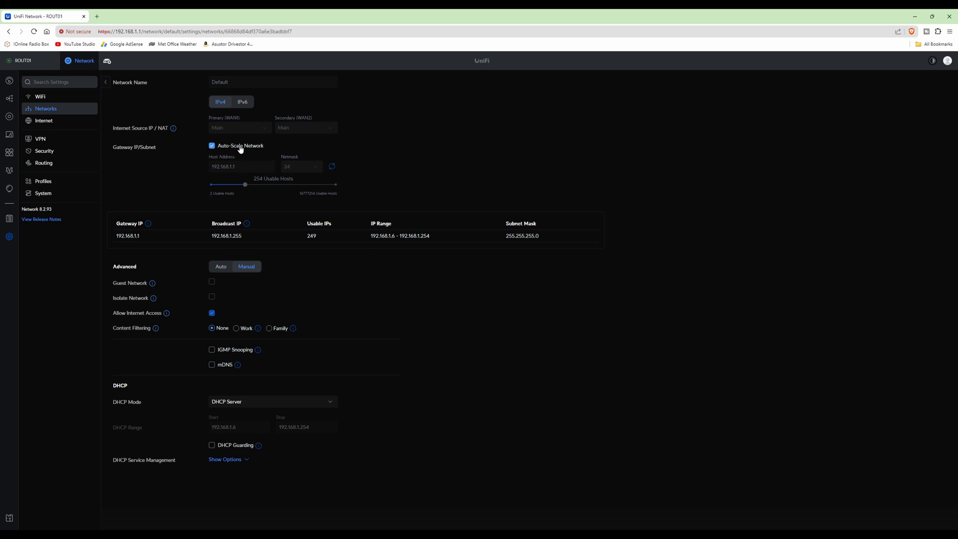
click(212, 146)
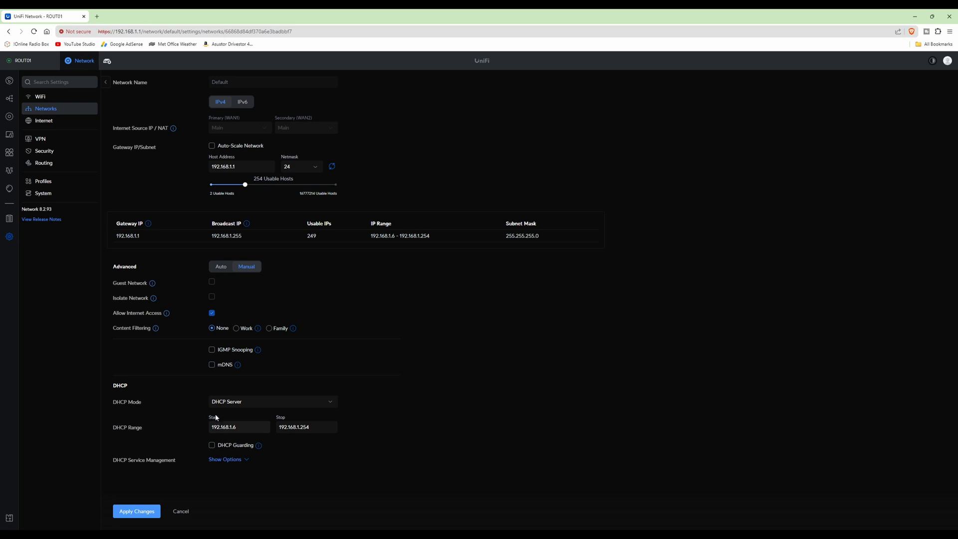
click(242, 426)
key(BackSpace)
text(11)
click(144, 510)
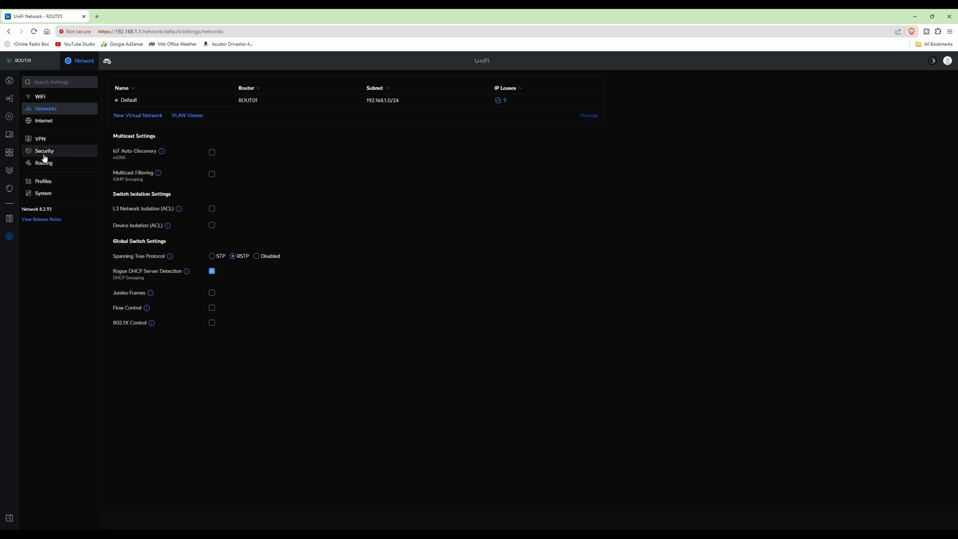
- Set the system country/region to United Kingdom and the time format to 24 hours, and apply the changes
click(48, 195)
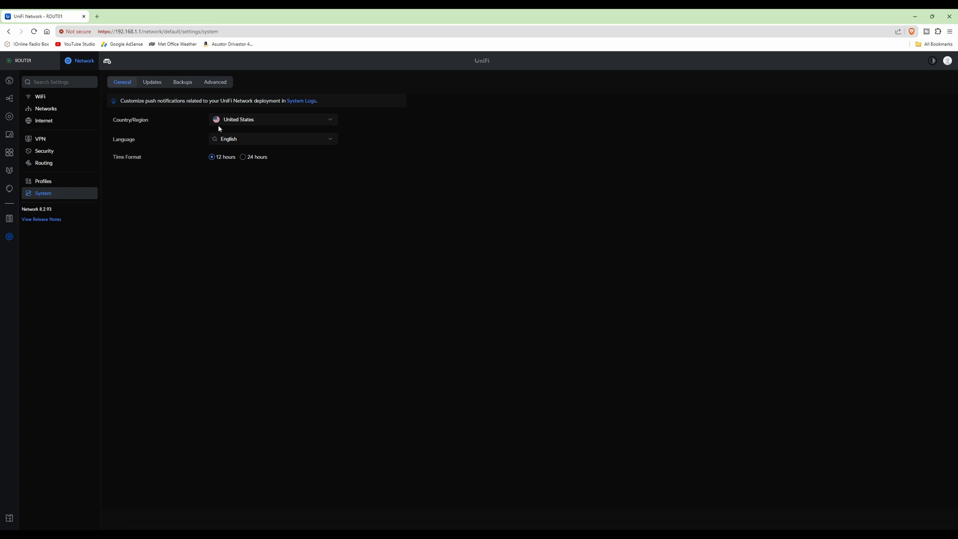
click(333, 122)
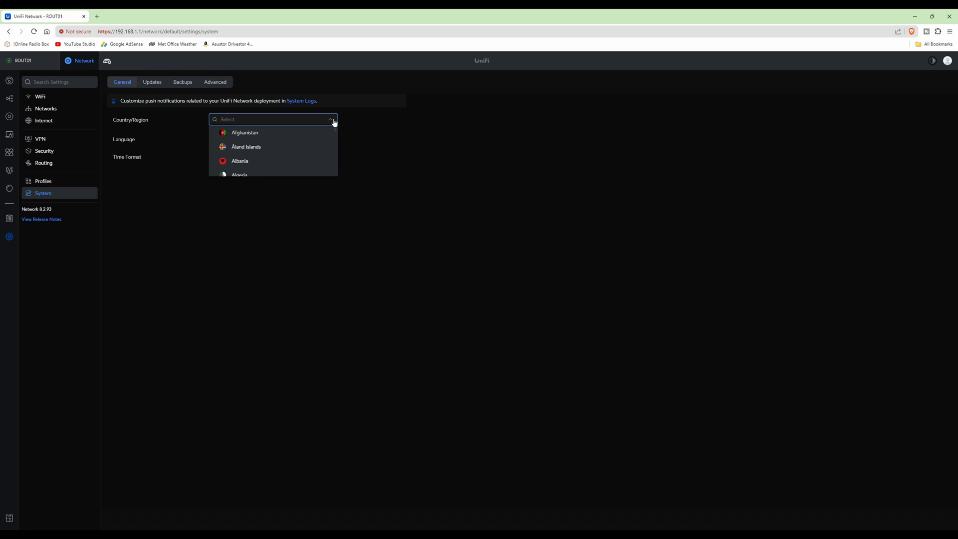
text(unit)
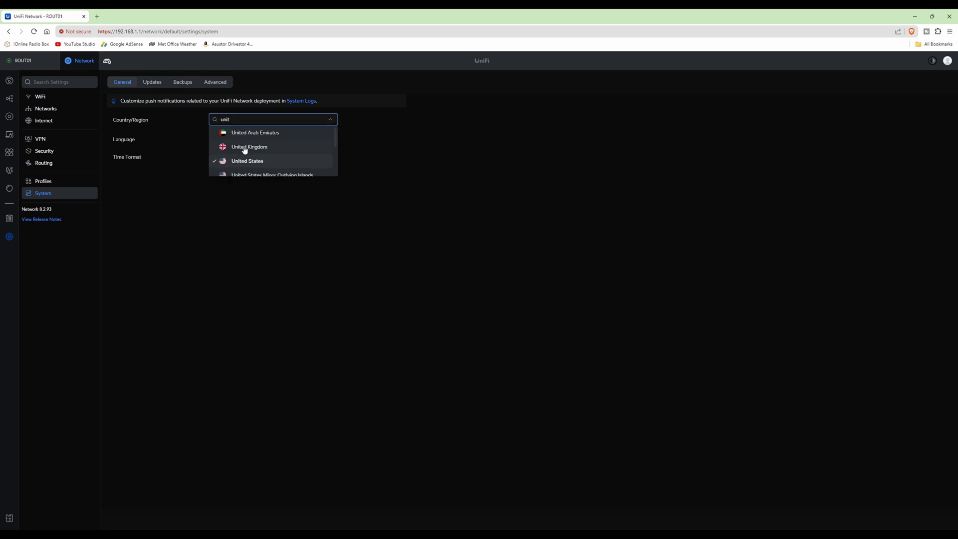
click(244, 149)
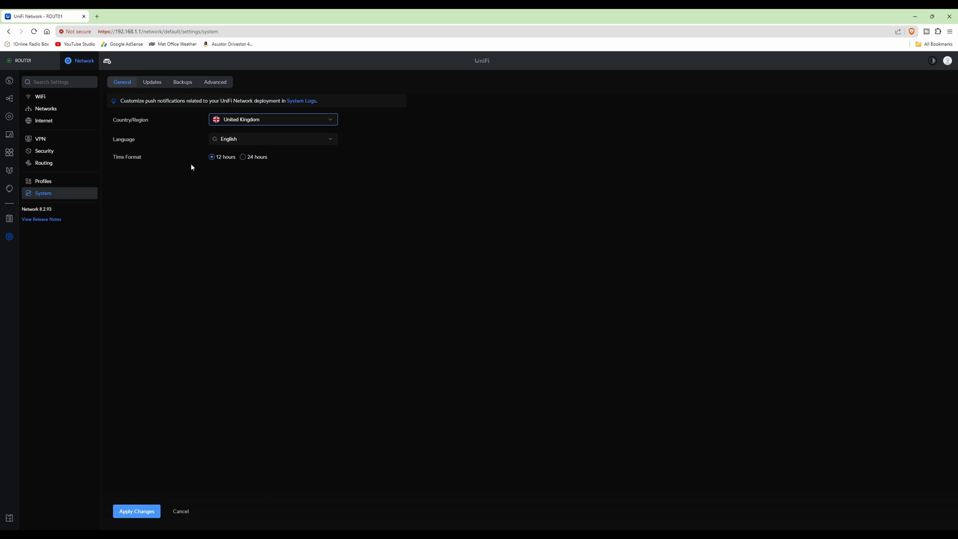
click(243, 157)
click(137, 513)
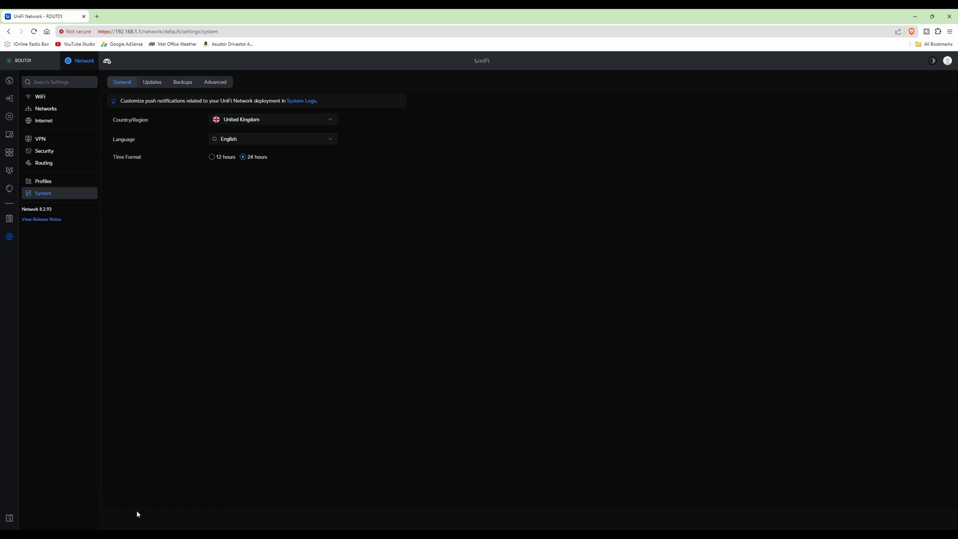
- Turn off the daily automatic device updates in the System settings and apply the change
click(154, 85)
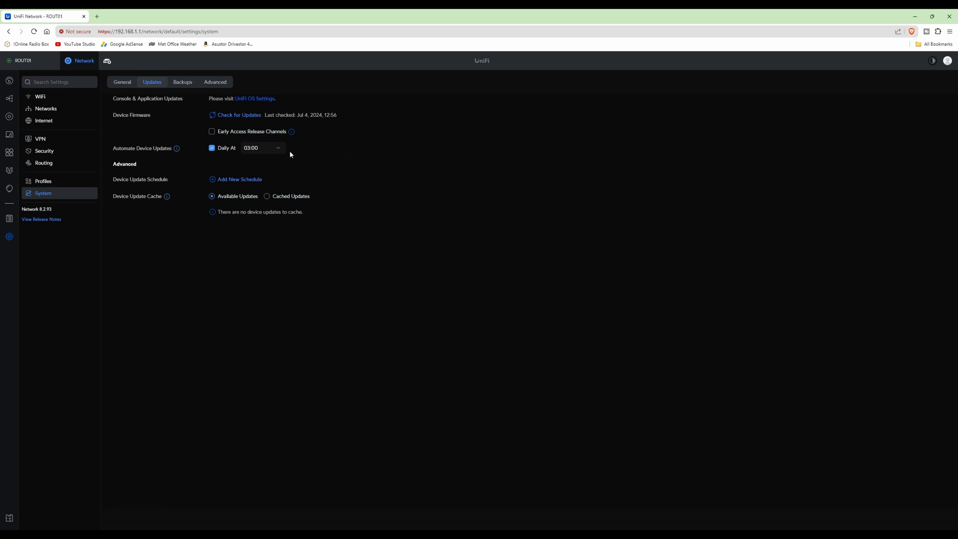
click(212, 148)
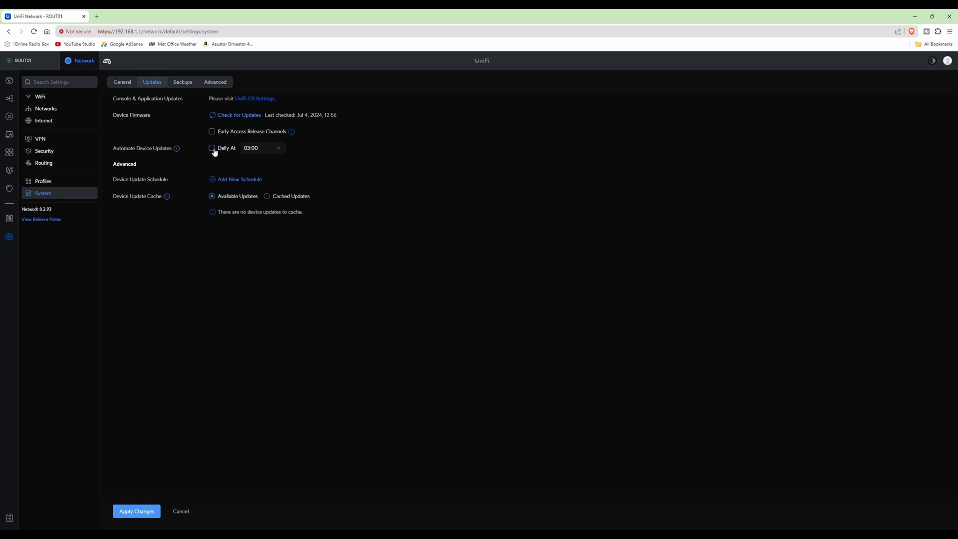
click(136, 511)
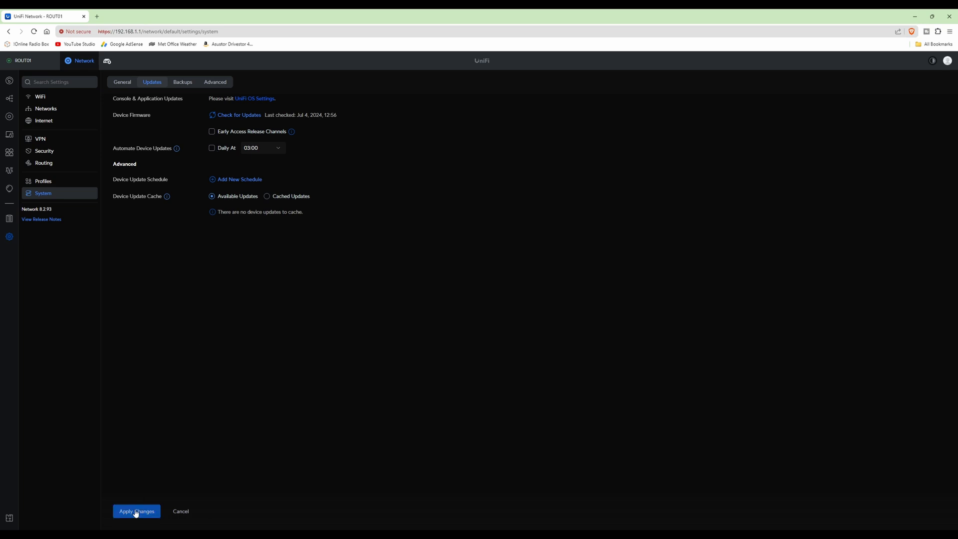
- Download a Settings Only configuration backup, and turn off Auto Backup with the change applied
click(189, 87)
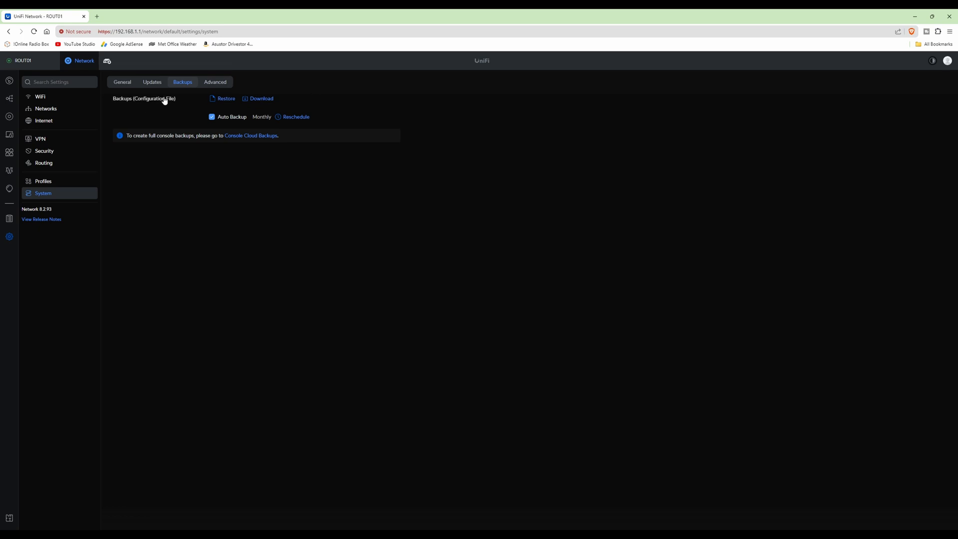
click(262, 99)
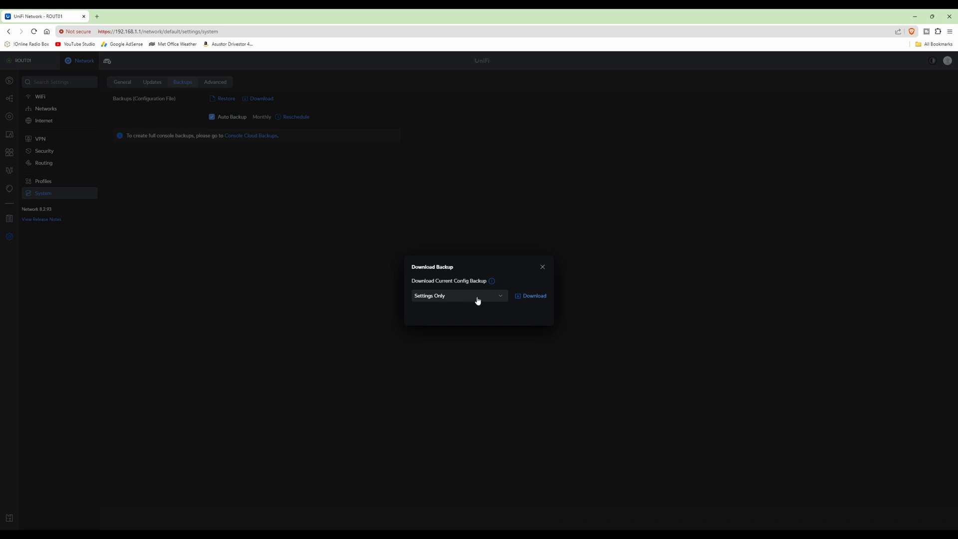
click(535, 298)
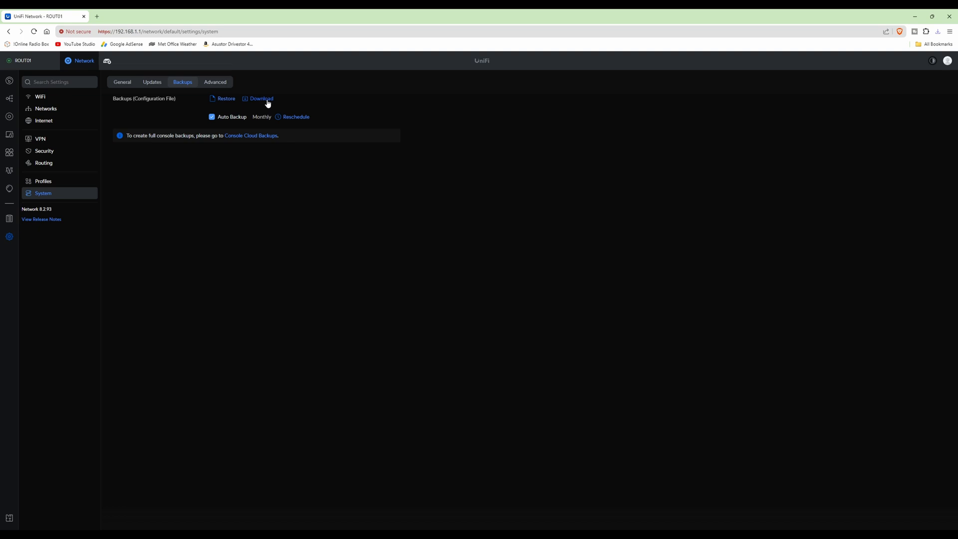
click(212, 118)
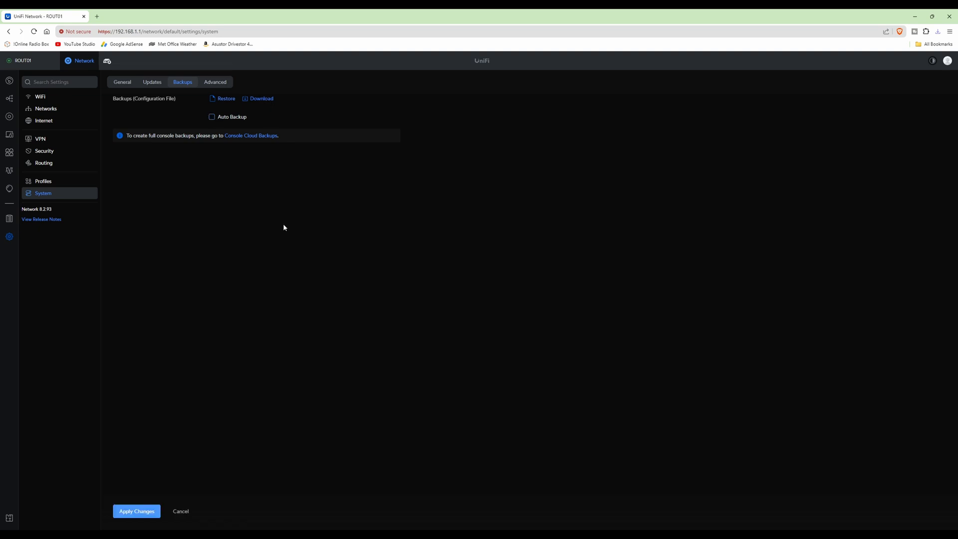
click(141, 514)
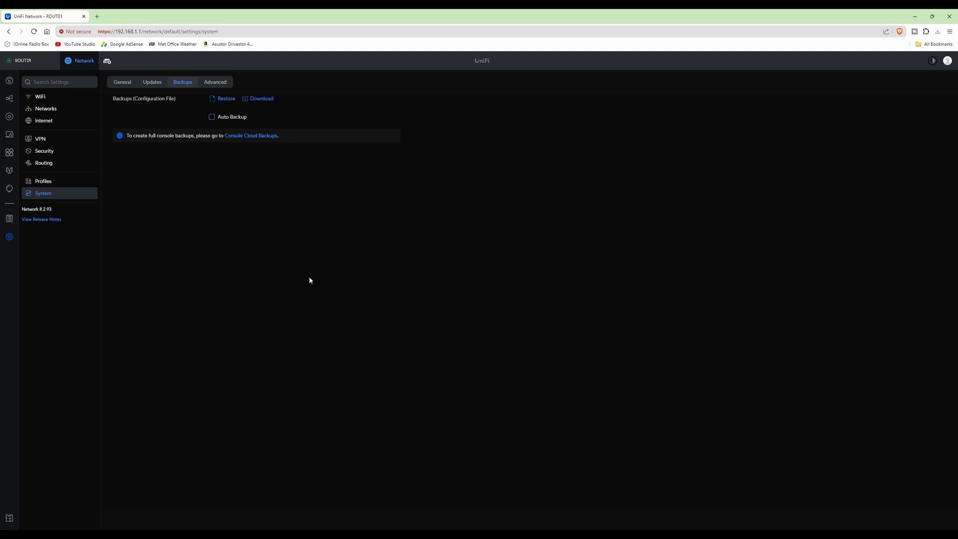
- Turn off WiFiMan Support, Device SSH Authentication and Wireless Meshing in the advanced System settings and apply the changes
click(222, 83)
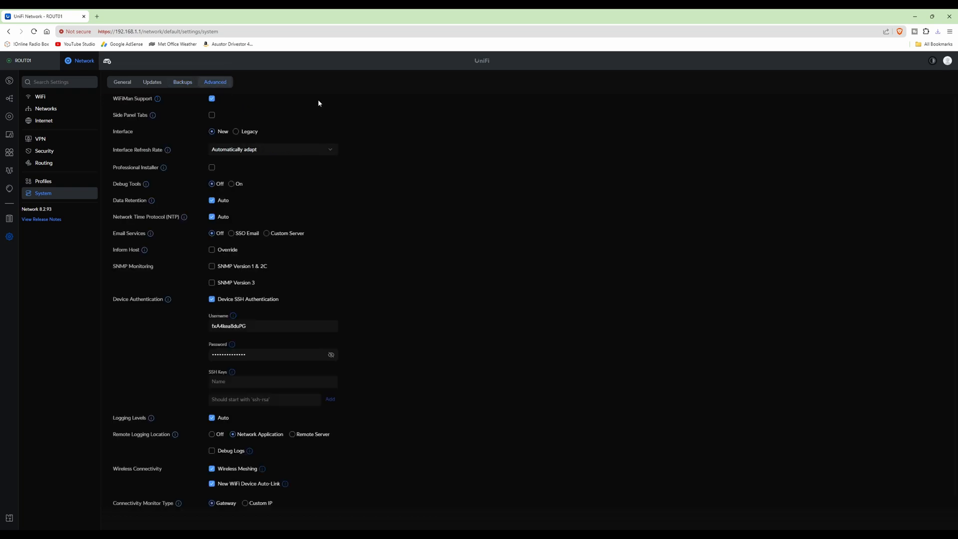
mouse_move(157, 100)
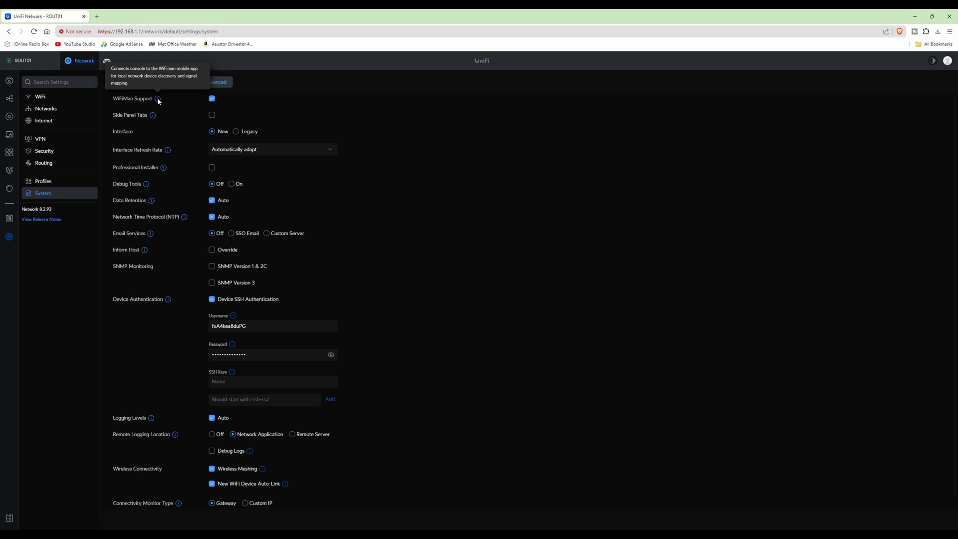
click(212, 99)
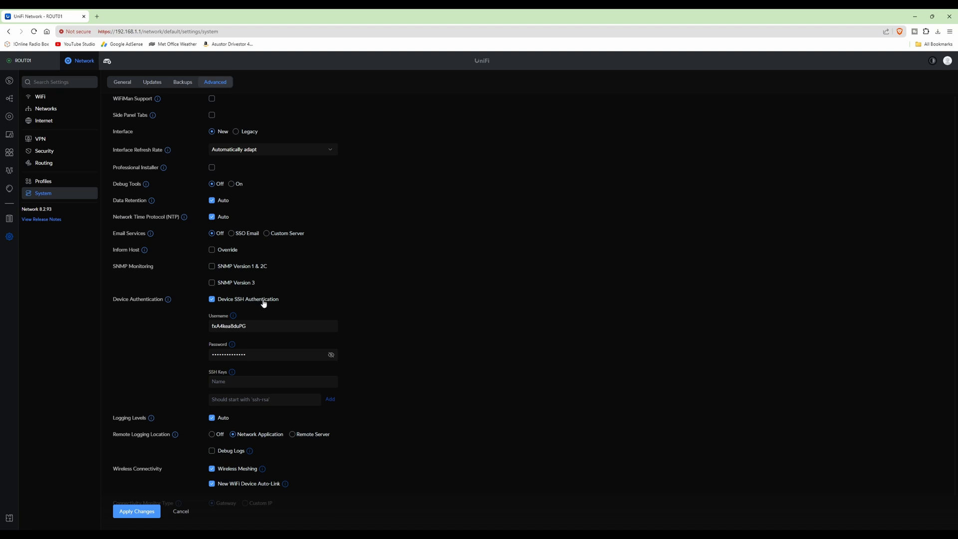
click(220, 304)
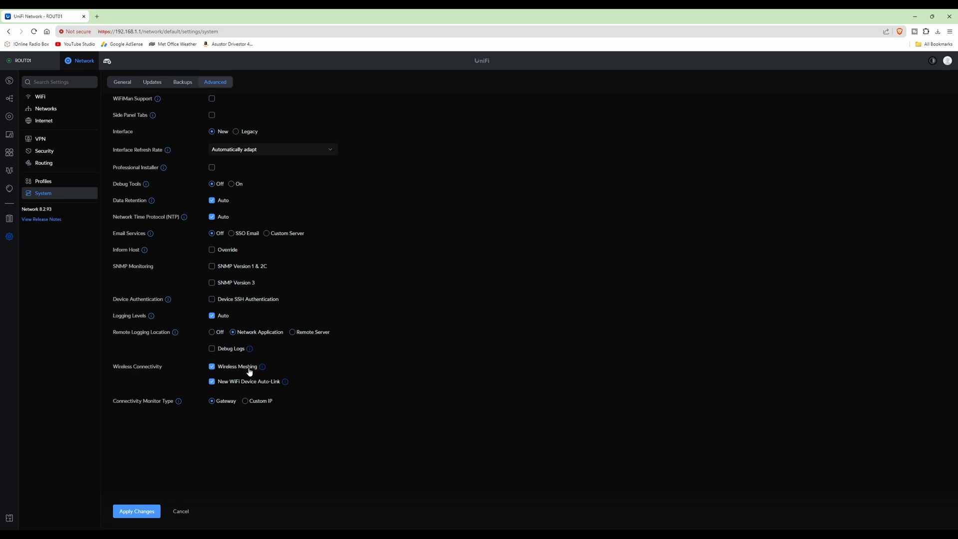
click(212, 367)
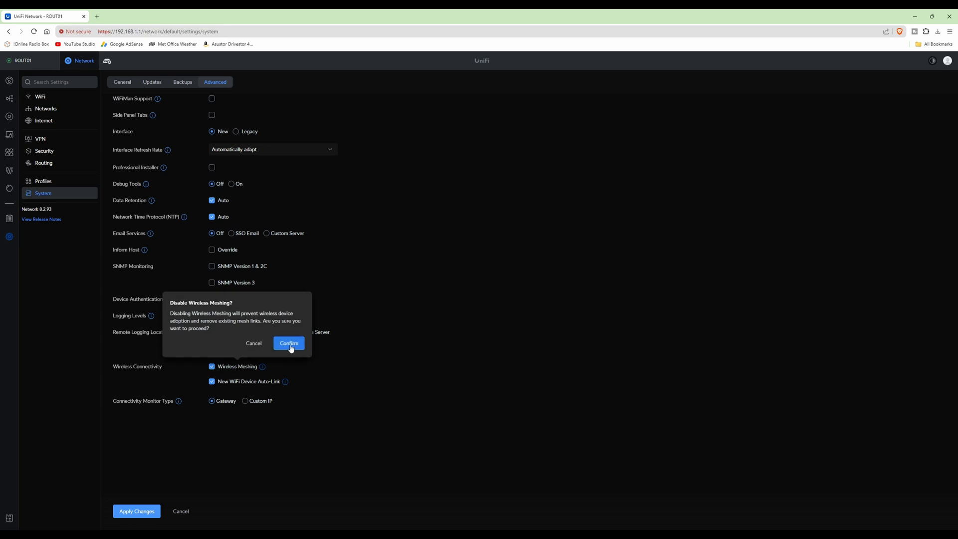
click(290, 344)
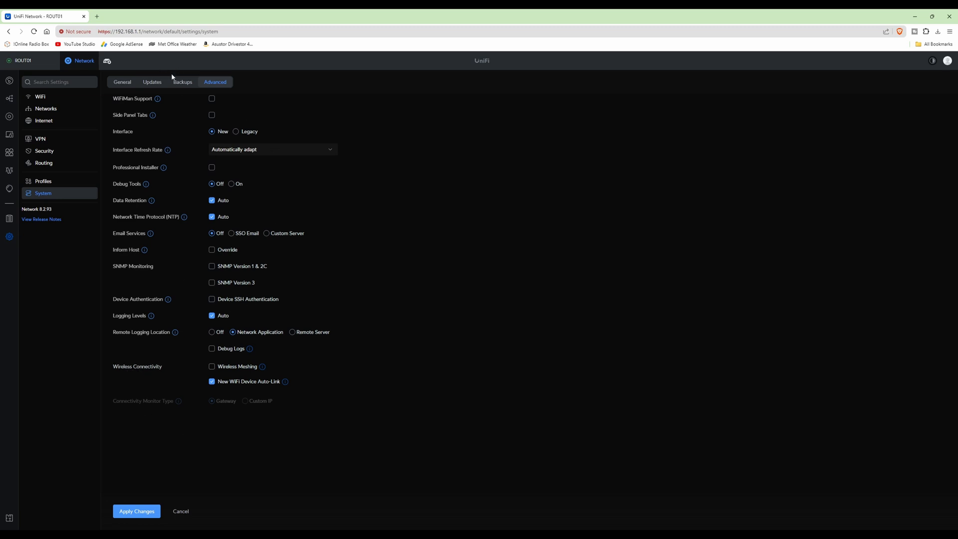
click(137, 512)
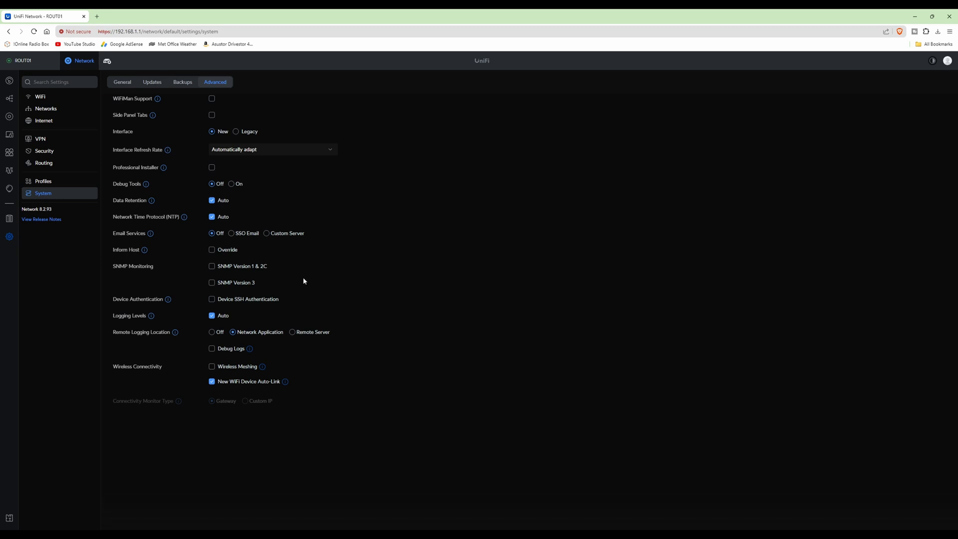